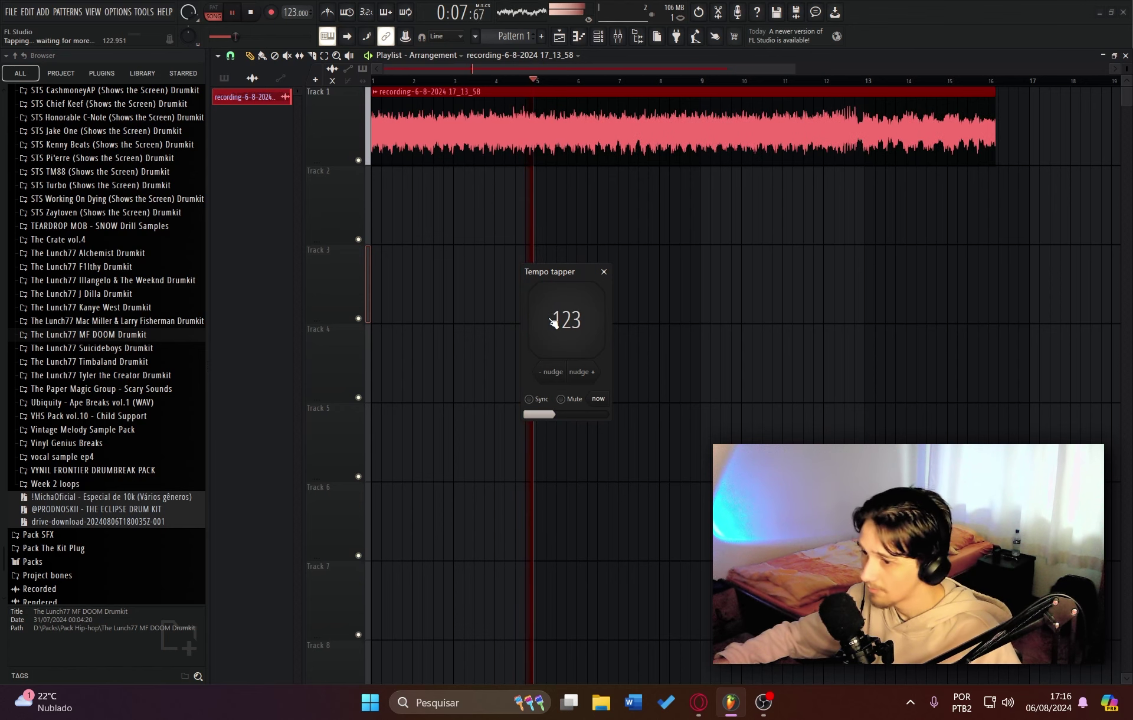
Tap in the recording's tempo, close the tempo tapper and fine-tune the project tempo to 125 BPM.
{"action": "left_click", "coordinate": [553, 323]}
{"action": "left_click", "coordinate": [604, 272]}
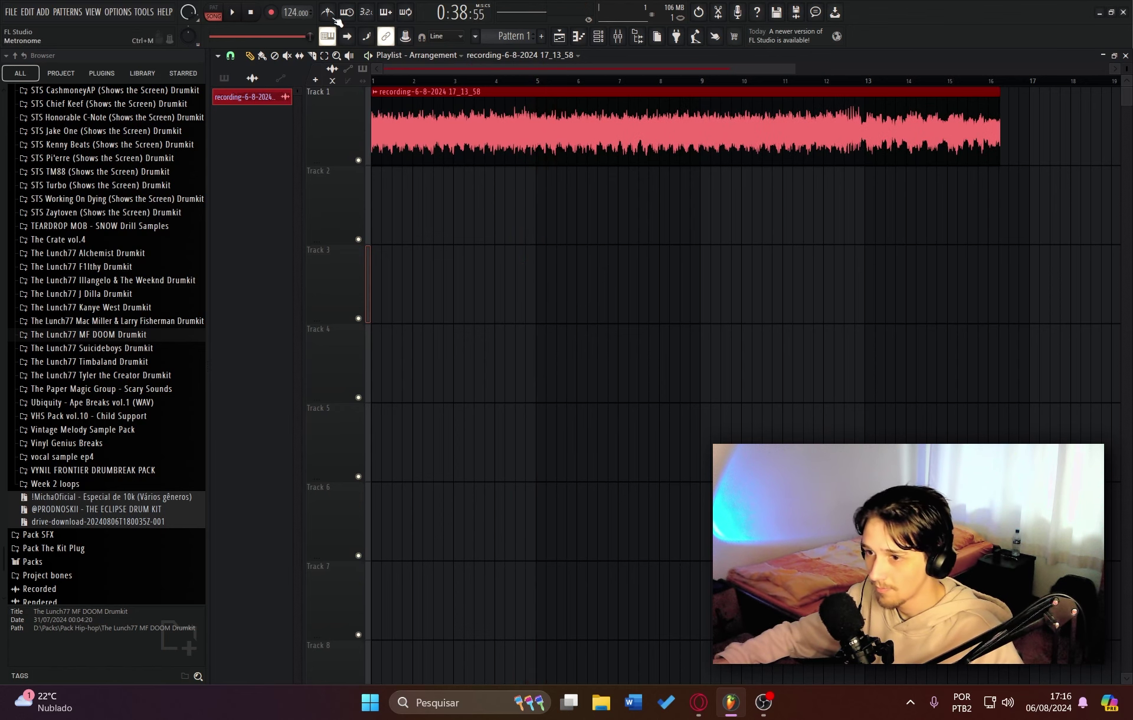
{"action": "scroll", "coordinate": [397, 85], "scroll_direction": "up", "scroll_amount": 2}
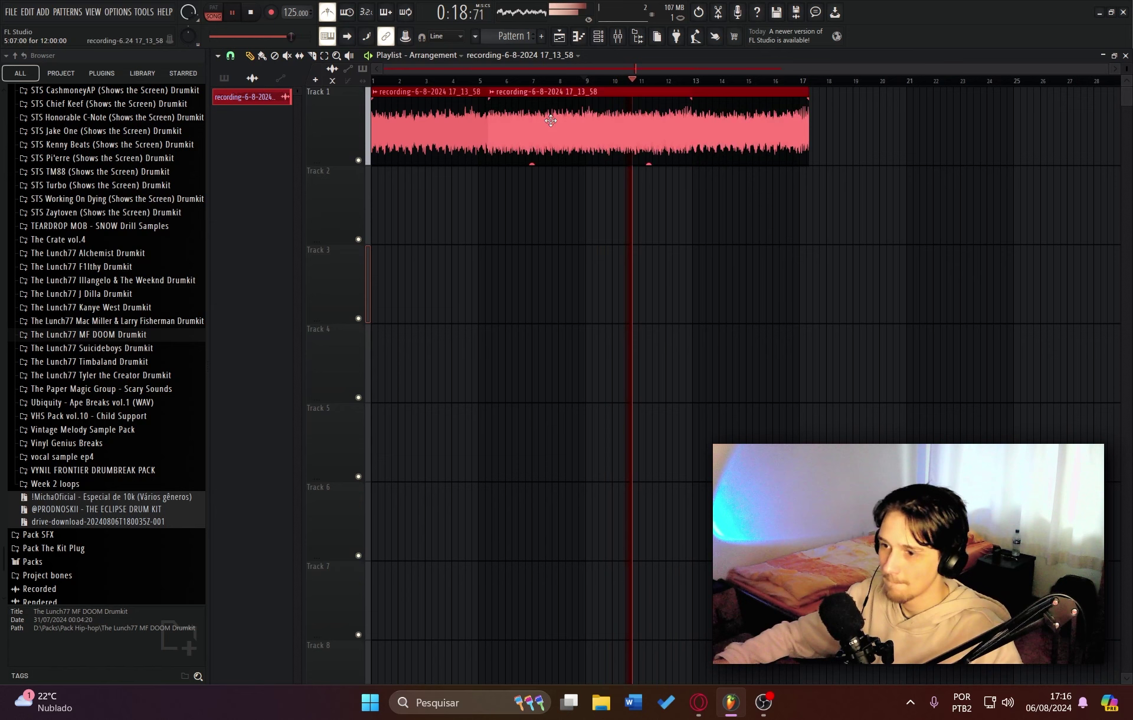
Place a copy of the recording on Track 2 at bar 1 and make it unique.
{"action": "left_click_drag", "start_coordinate": [612, 189], "coordinate": [501, 188]}
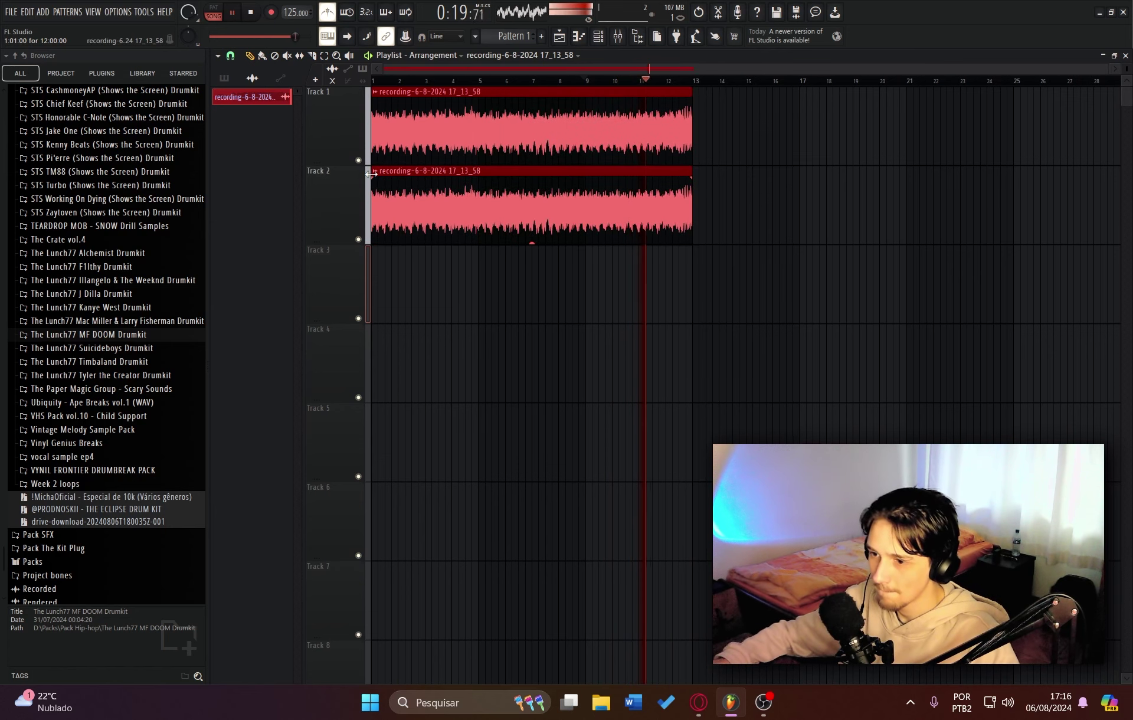
{"action": "left_click", "coordinate": [372, 173]}
{"action": "left_click", "coordinate": [400, 259]}
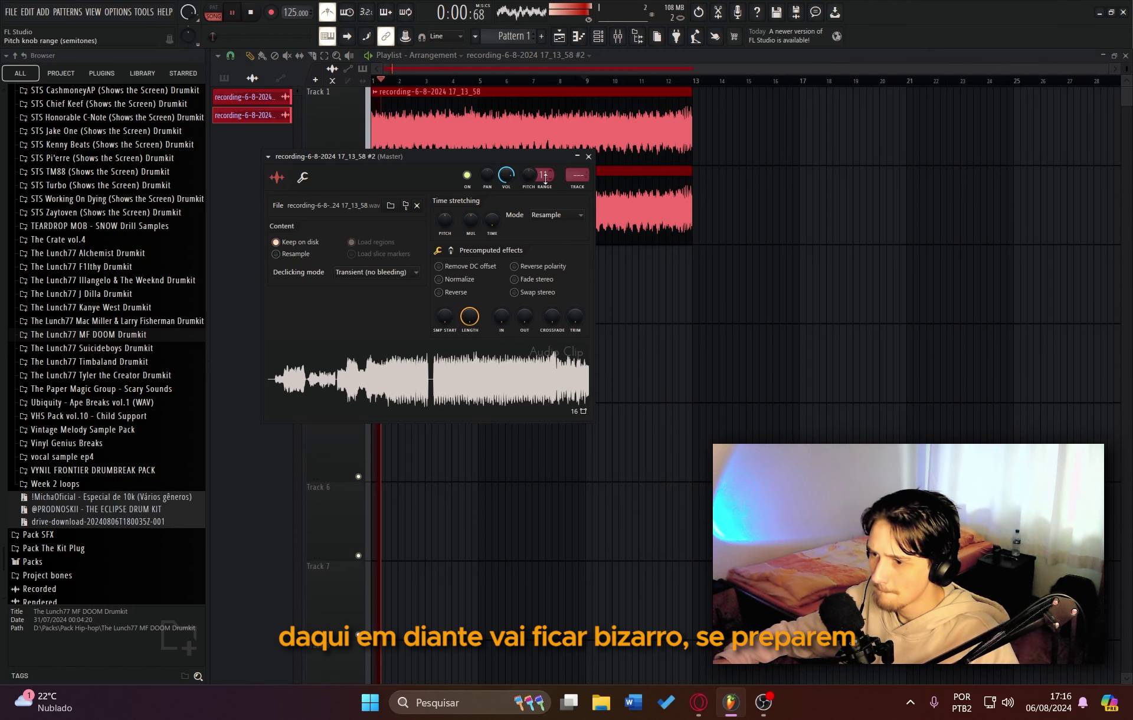
Create a channel pitch automation clip for the Track 2 recording and add points that dip, rise and fall over the first bars.
{"action": "right_click", "coordinate": [545, 179]}
{"action": "left_click", "coordinate": [569, 267]}
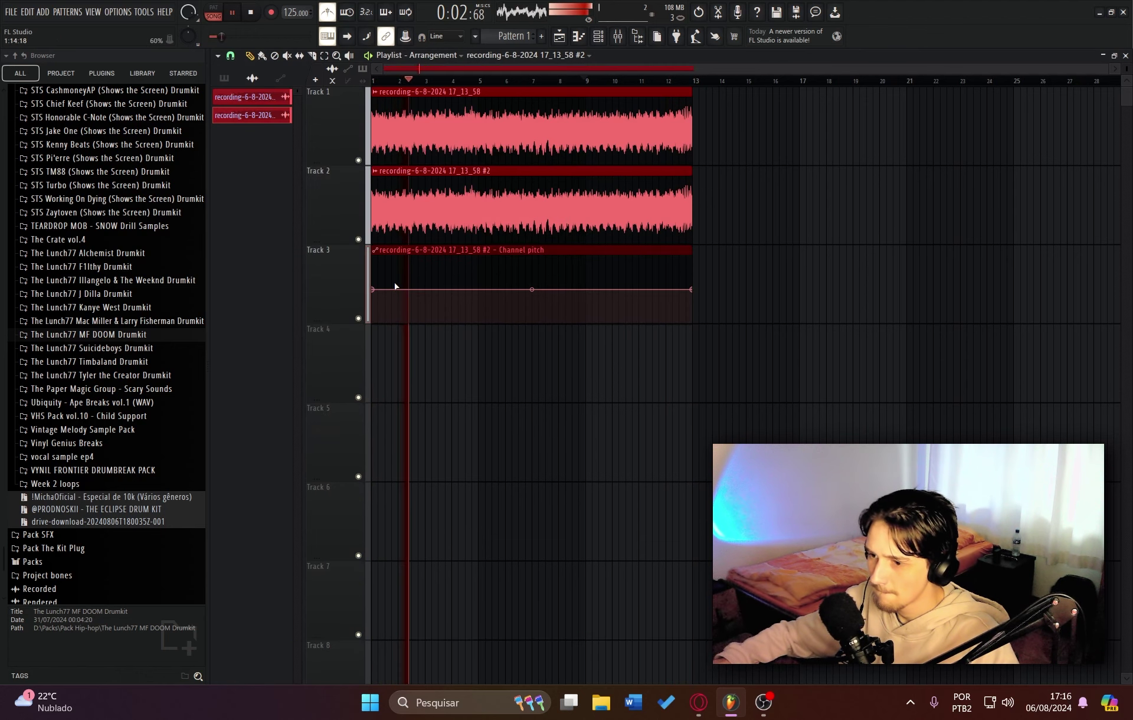
{"action": "left_click_drag", "start_coordinate": [394, 286], "coordinate": [417, 277]}
{"action": "key", "text": "space"}
{"action": "key", "text": "space"}
{"action": "right_click", "coordinate": [424, 281]}
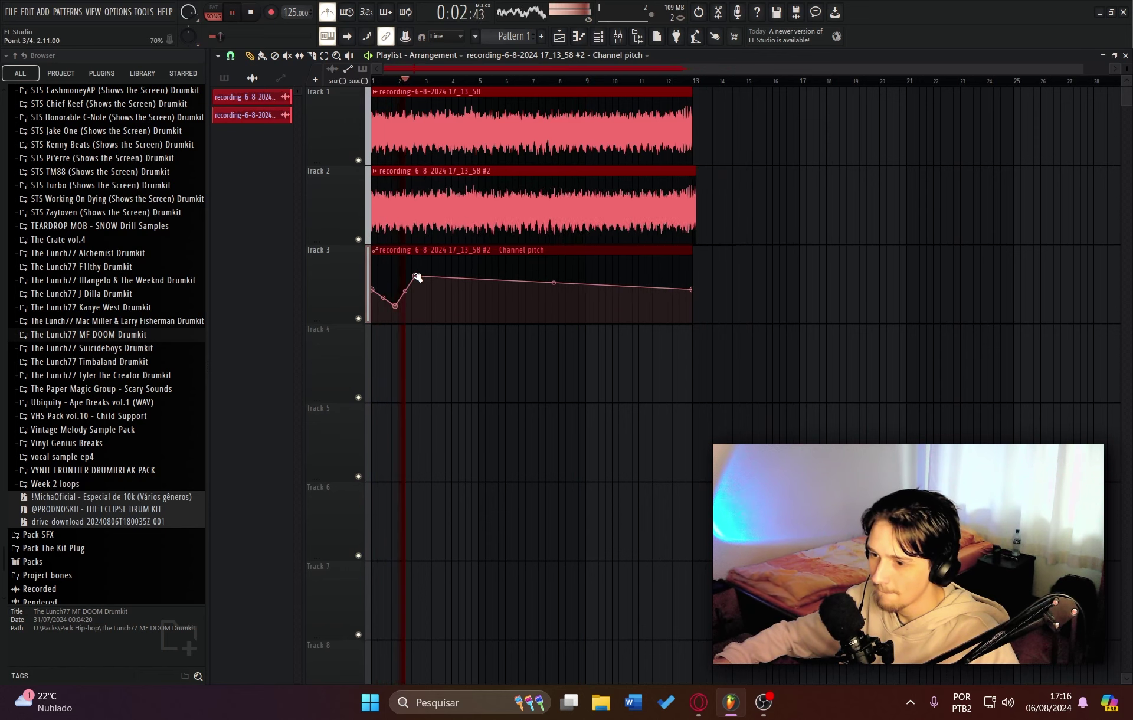
{"action": "right_click", "coordinate": [449, 306]}
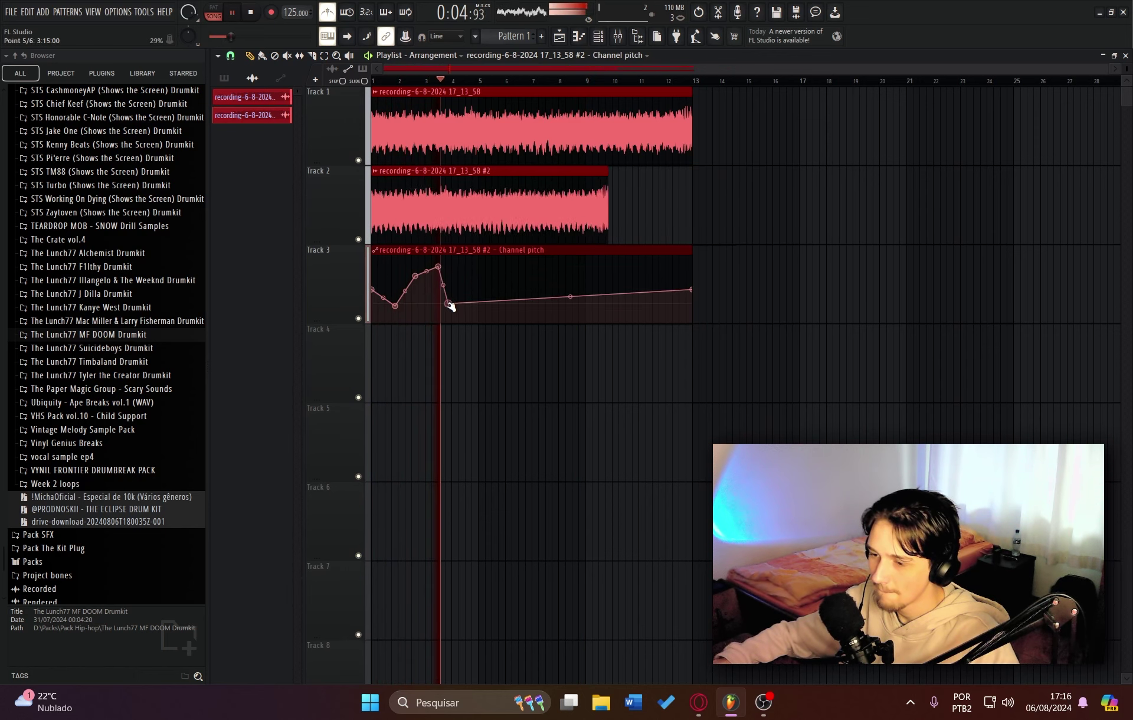
{"action": "right_click", "coordinate": [495, 275]}
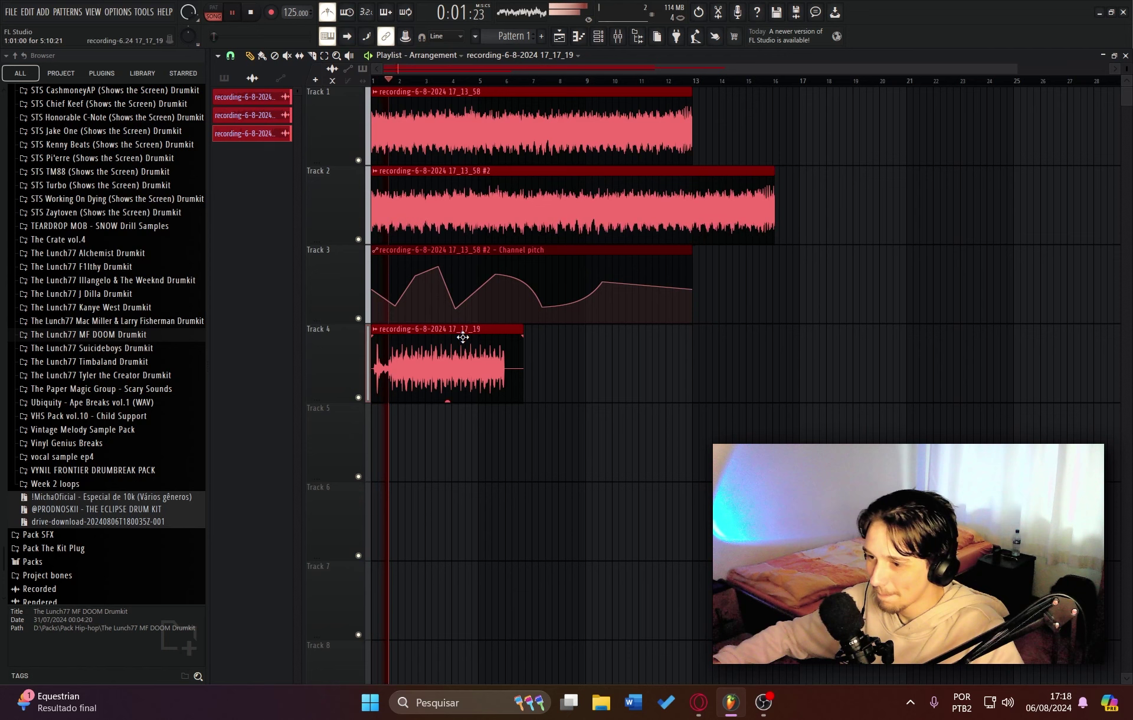
Move the short recording on Track 4 to start midway through bar 5 and pan its channel 91% right.
{"action": "left_click_drag", "start_coordinate": [463, 337], "coordinate": [580, 370]}
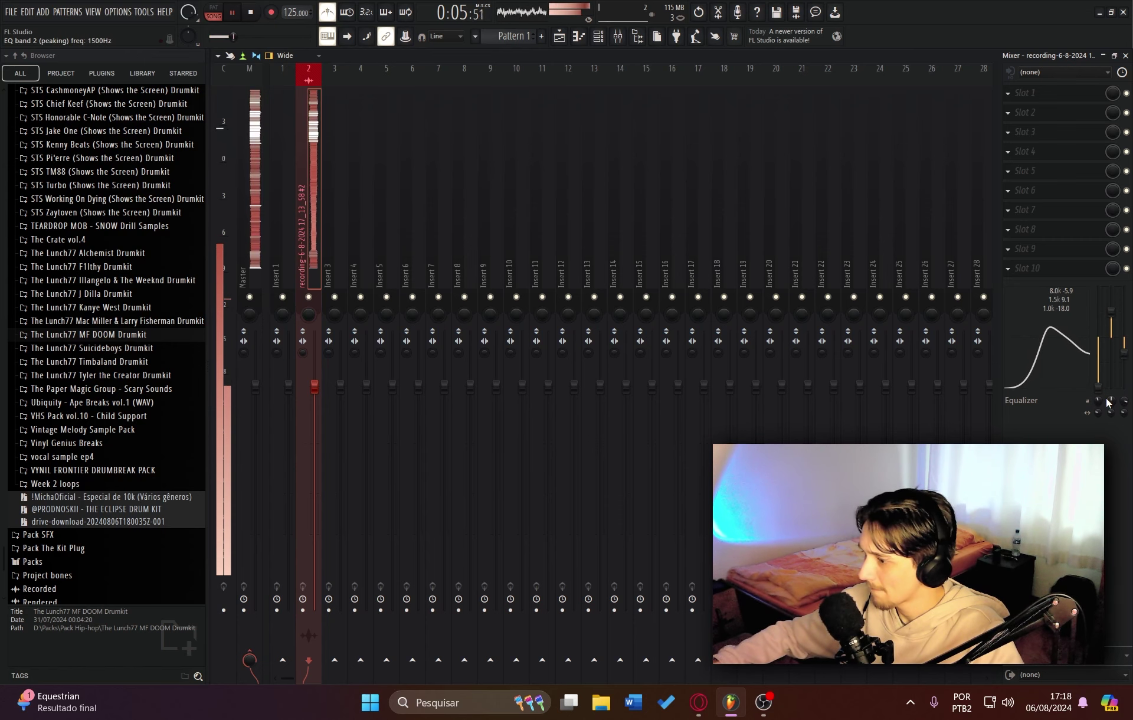
{"action": "left_click", "coordinate": [559, 37]}
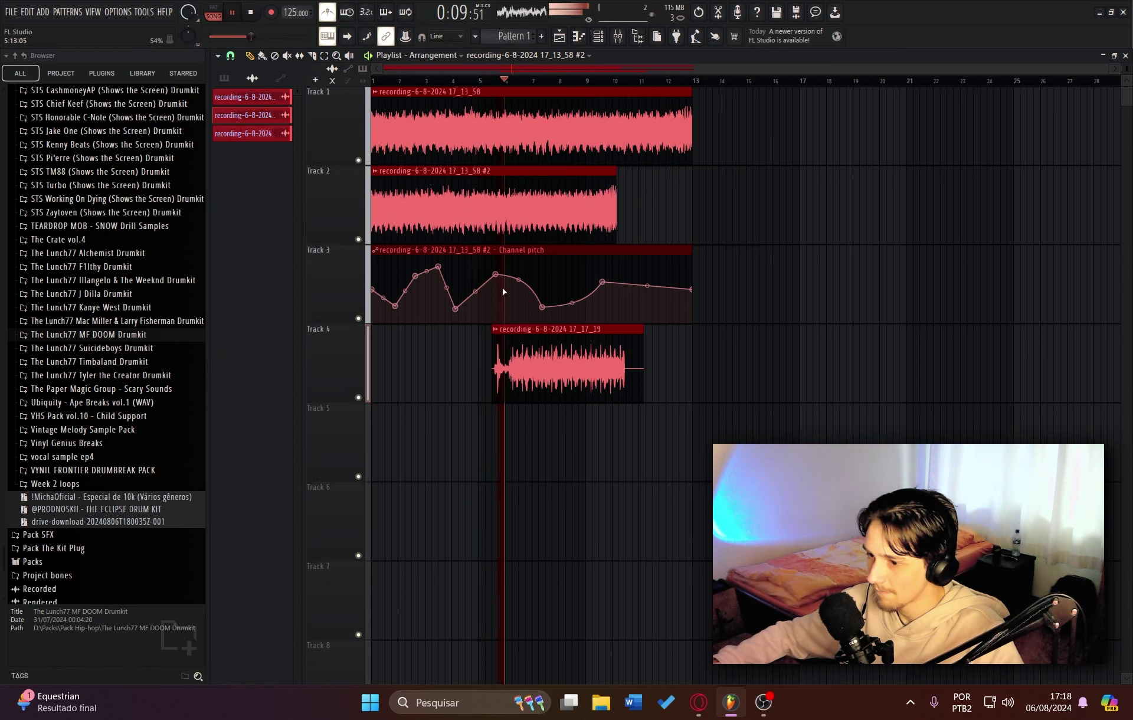
{"action": "double_click", "coordinate": [529, 372]}
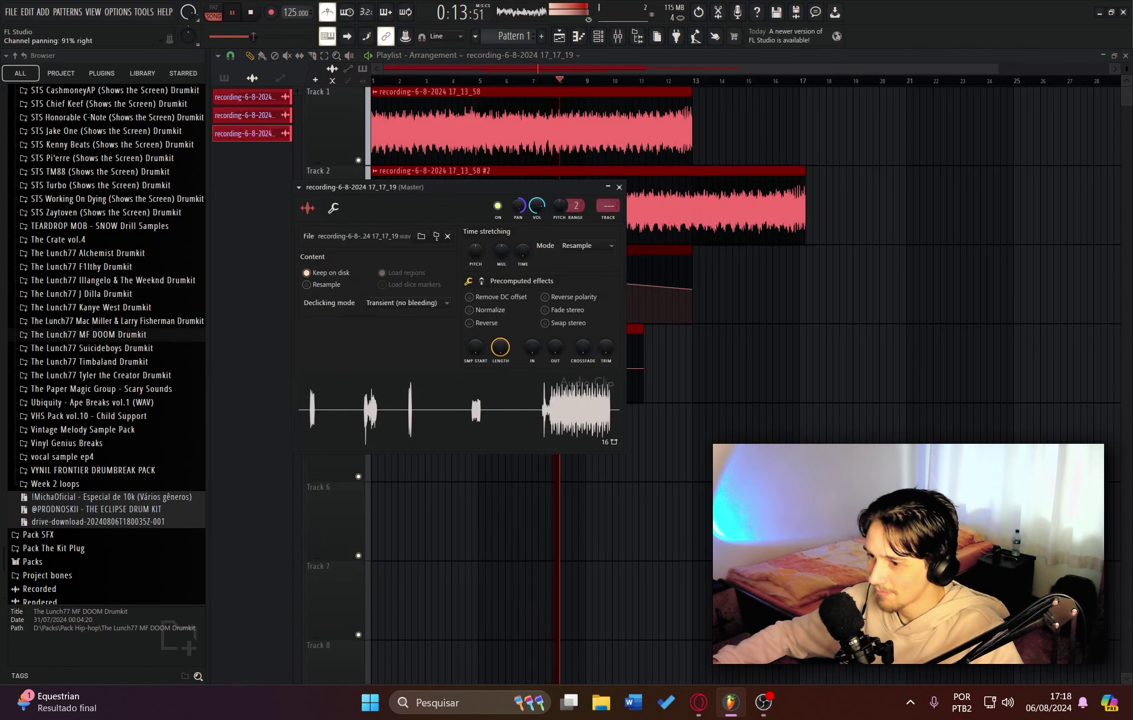
{"action": "key", "text": "Escape"}
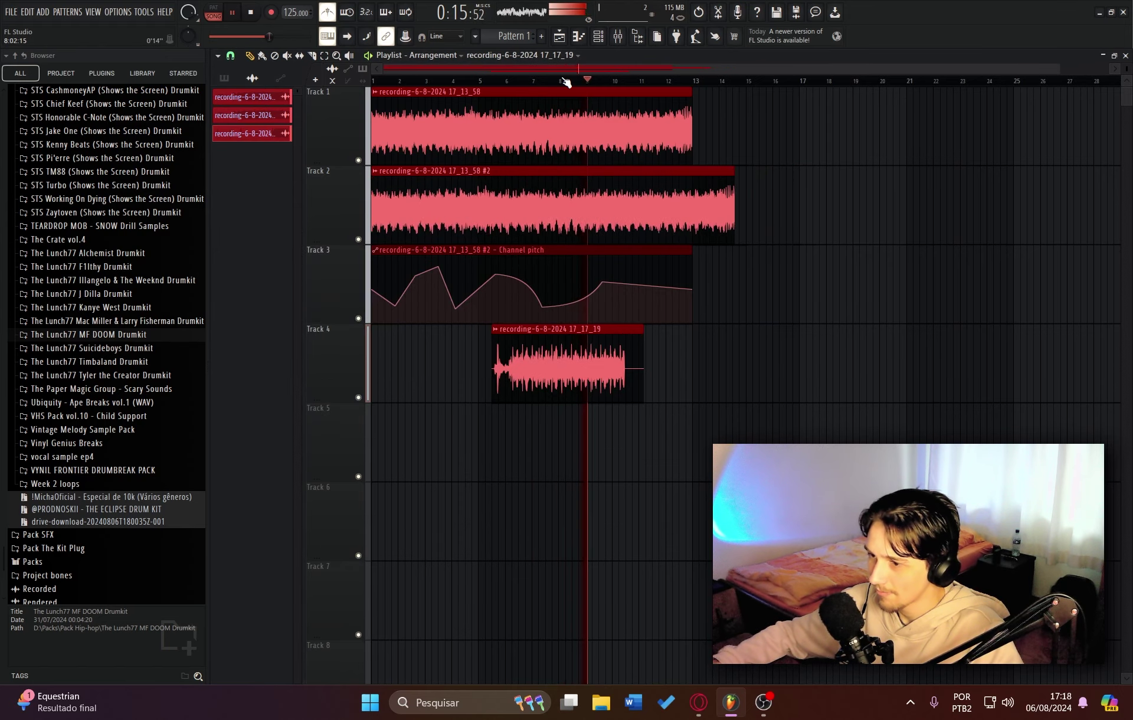
Trim and align the Track 4 recording to start at bar 5 and time-stretch it to end partway through bar 11.
{"action": "left_click", "coordinate": [474, 81]}
{"action": "scroll", "coordinate": [488, 80], "scroll_direction": "up", "scroll_amount": 5}
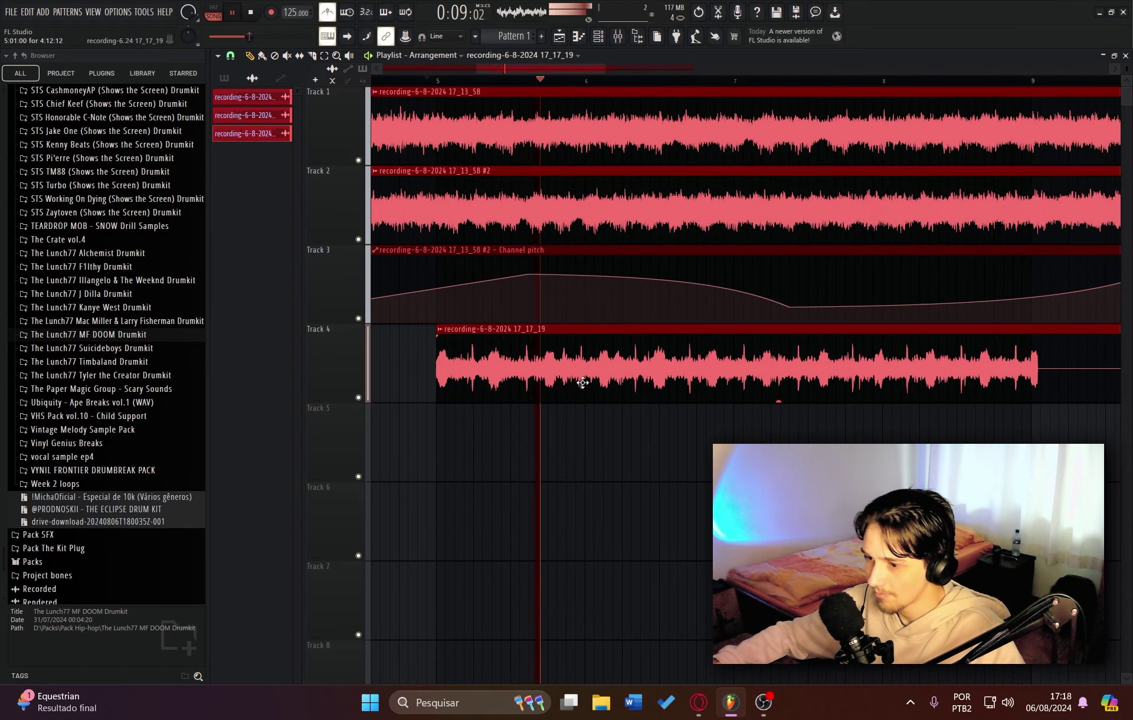
{"action": "left_click", "coordinate": [437, 81]}
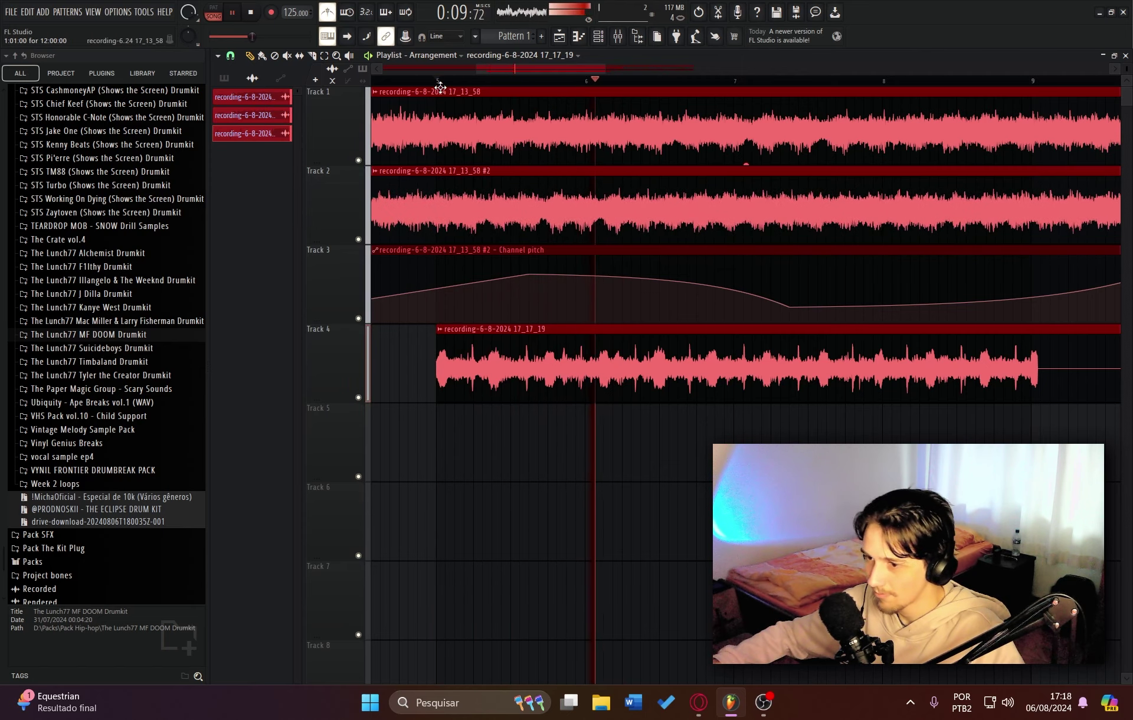
{"action": "scroll", "coordinate": [437, 83], "scroll_direction": "down", "scroll_amount": 3}
{"action": "key", "text": "space"}
{"action": "left_click_drag", "start_coordinate": [881, 329], "coordinate": [1032, 329]}
{"action": "key", "text": "space"}
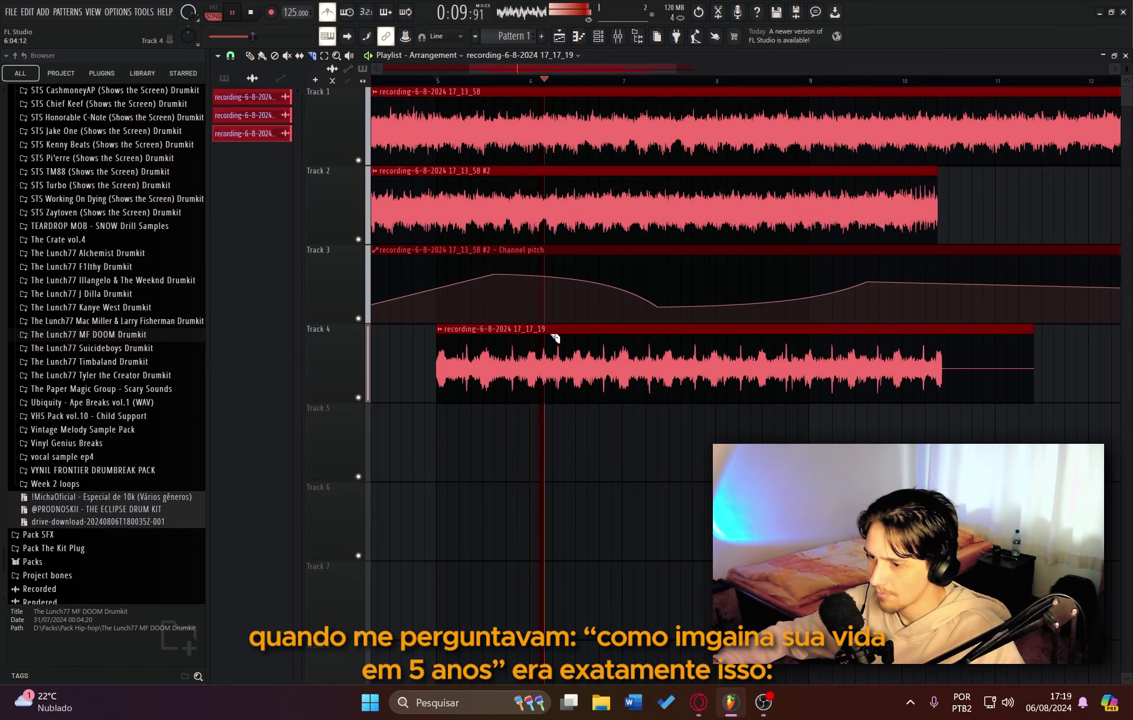
Slice the Track 4 recording at bars 7 and 8 and delete the piece between them.
{"action": "left_click", "coordinate": [622, 378]}
{"action": "right_click", "coordinate": [720, 385]}
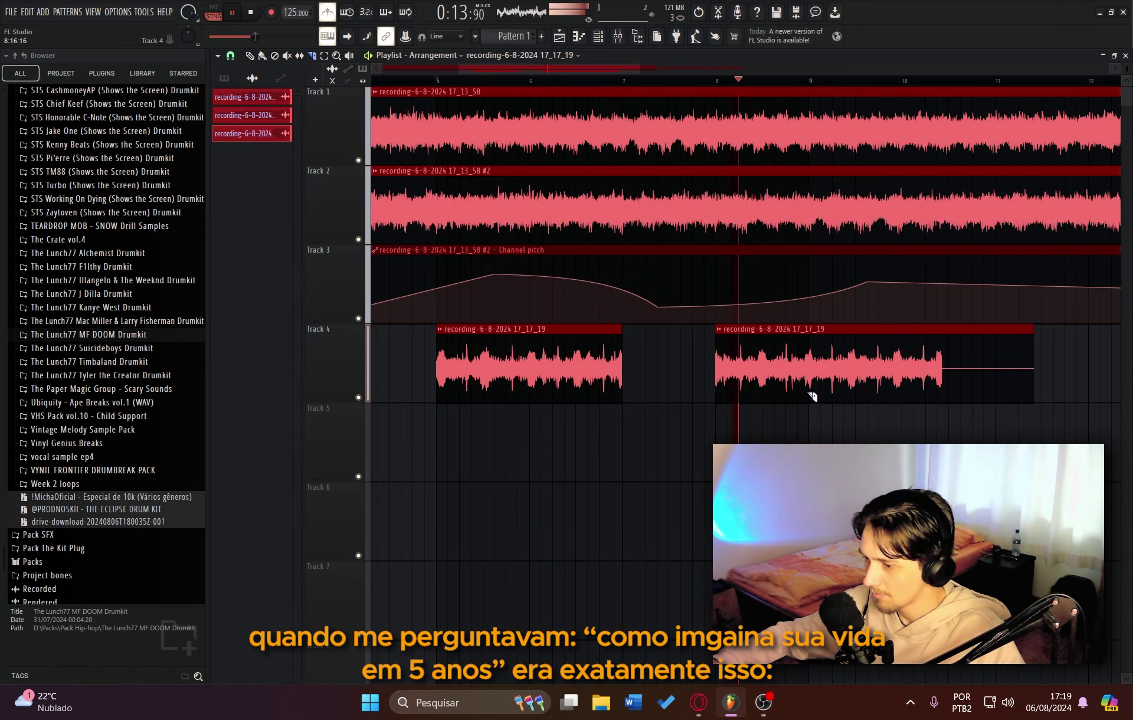
Try to slip the audio inside the first Track 4 slice and undo the change.
{"action": "left_click", "coordinate": [300, 56]}
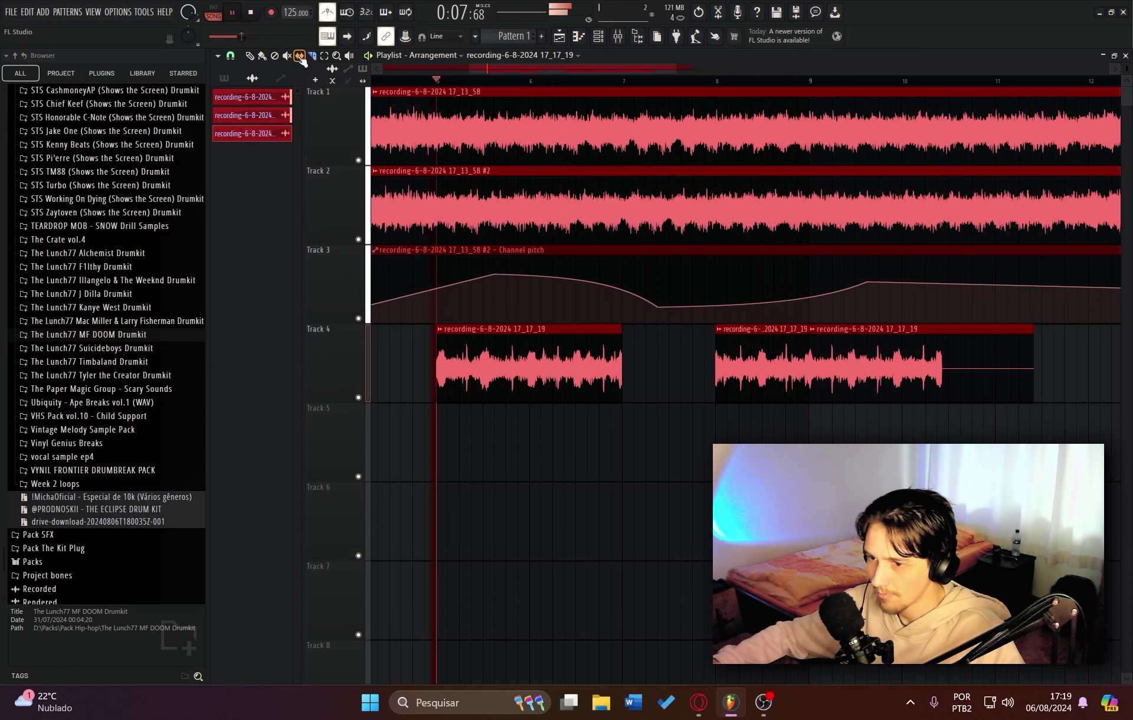
{"action": "left_click_drag", "start_coordinate": [555, 355], "coordinate": [559, 357]}
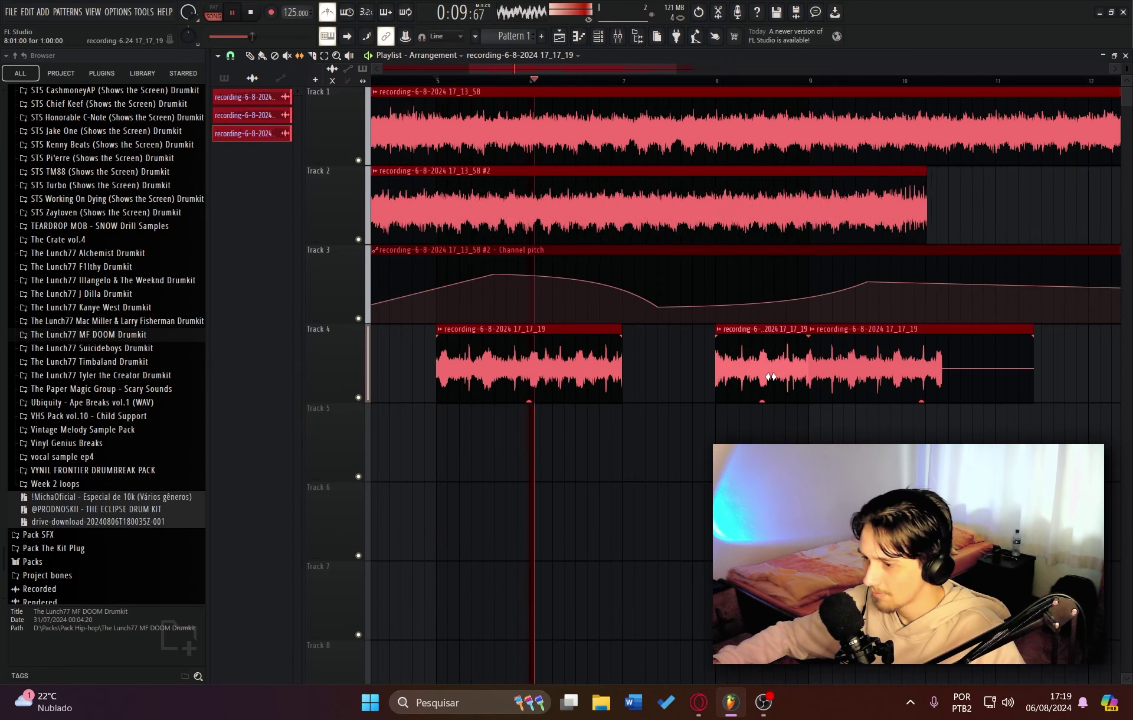
{"action": "key", "text": "ctrl+z"}
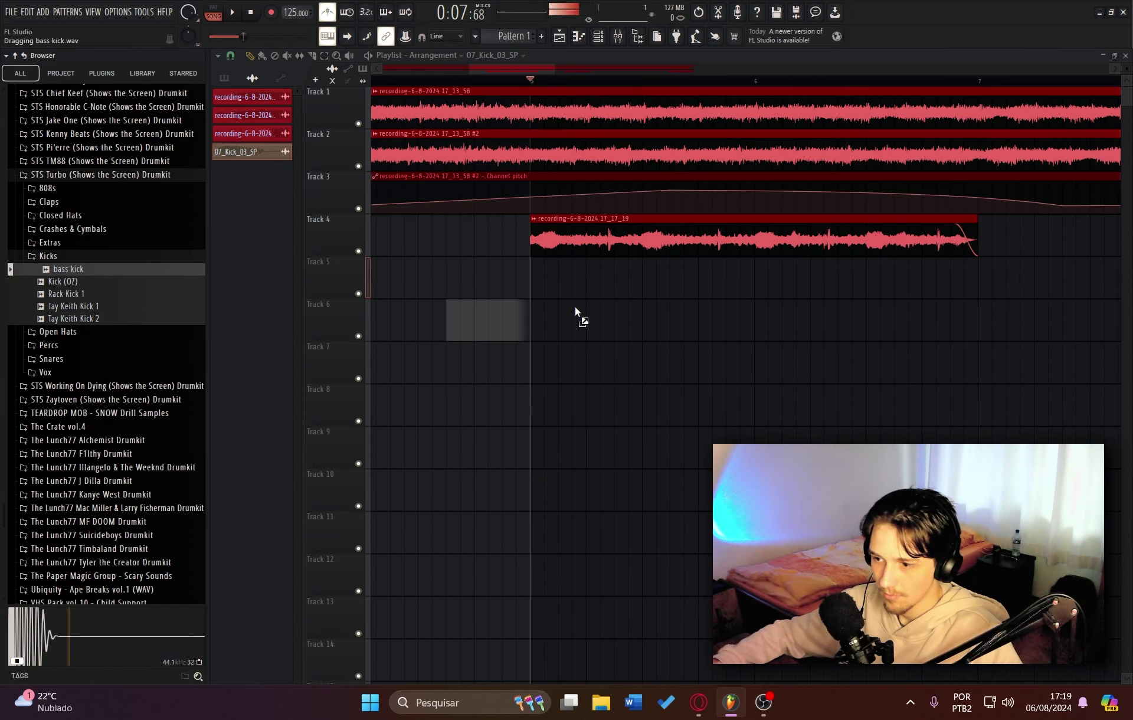
Place the bass kick sample on Track 5 at bar 5, shorten it and repeat it on the bar's other three beats.
{"action": "left_click_drag", "start_coordinate": [533, 278], "coordinate": [534, 278]}
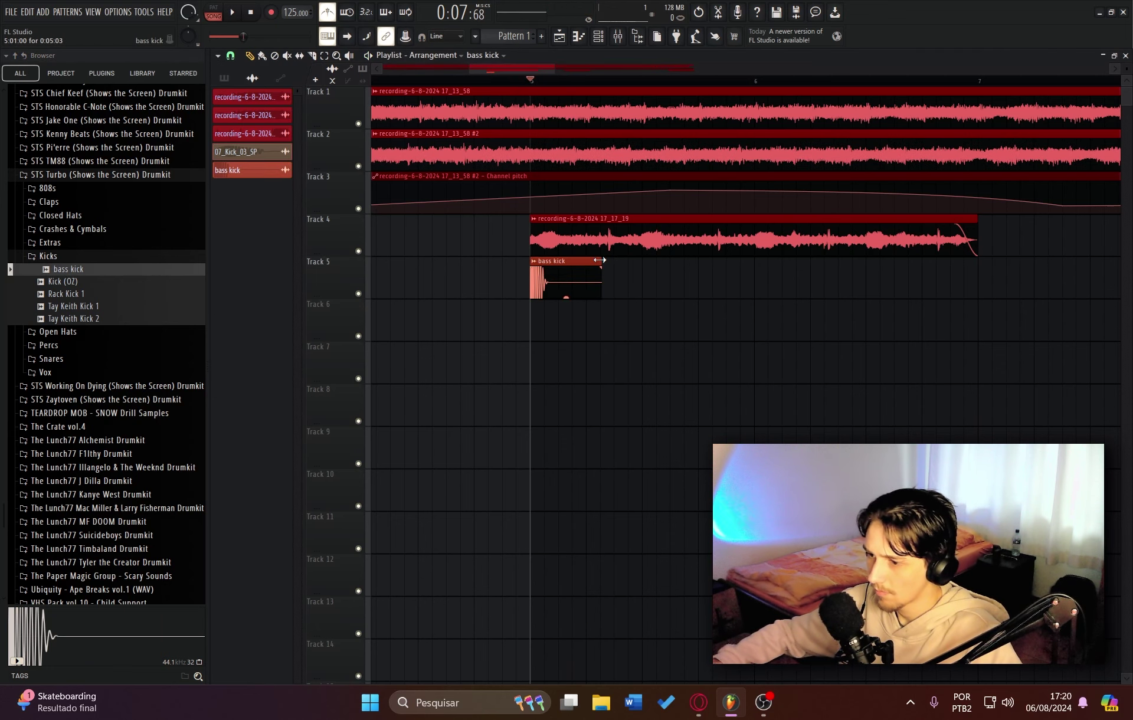
{"action": "left_click_drag", "start_coordinate": [600, 260], "coordinate": [560, 261]}
{"action": "left_click", "coordinate": [594, 286]}
{"action": "left_click", "coordinate": [645, 289]}
{"action": "left_click", "coordinate": [699, 289]}
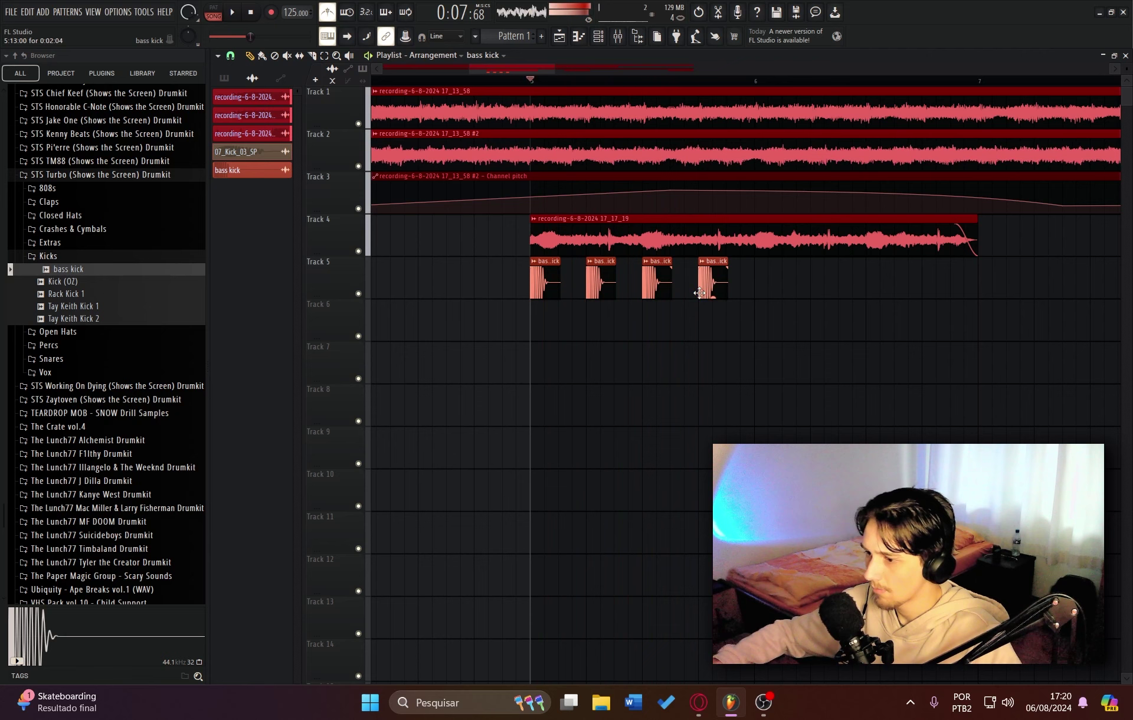
Shift the fourth bass kick one step earlier and add a fifth just before bar 6, leaving no kick at bar 6.
{"action": "key", "text": "space"}
{"action": "left_click", "coordinate": [767, 284]}
{"action": "left_click_drag", "start_coordinate": [705, 283], "coordinate": [691, 283]}
{"action": "key", "text": "space"}
{"action": "key", "text": "space"}
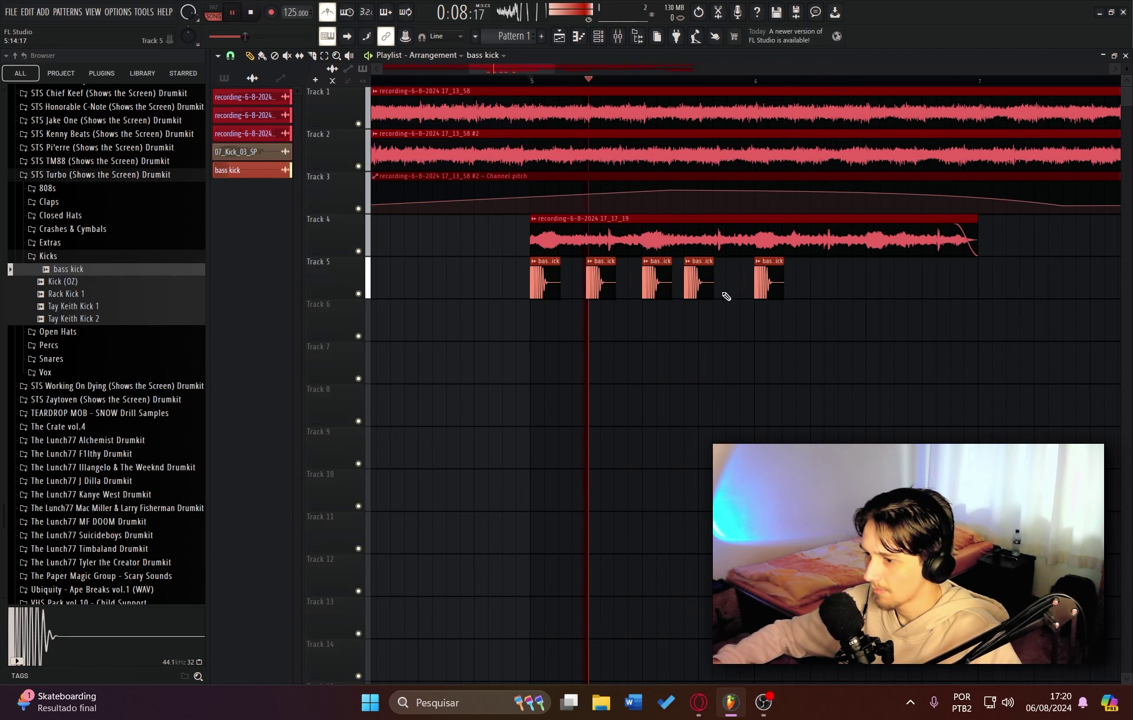
{"action": "left_click", "coordinate": [726, 295]}
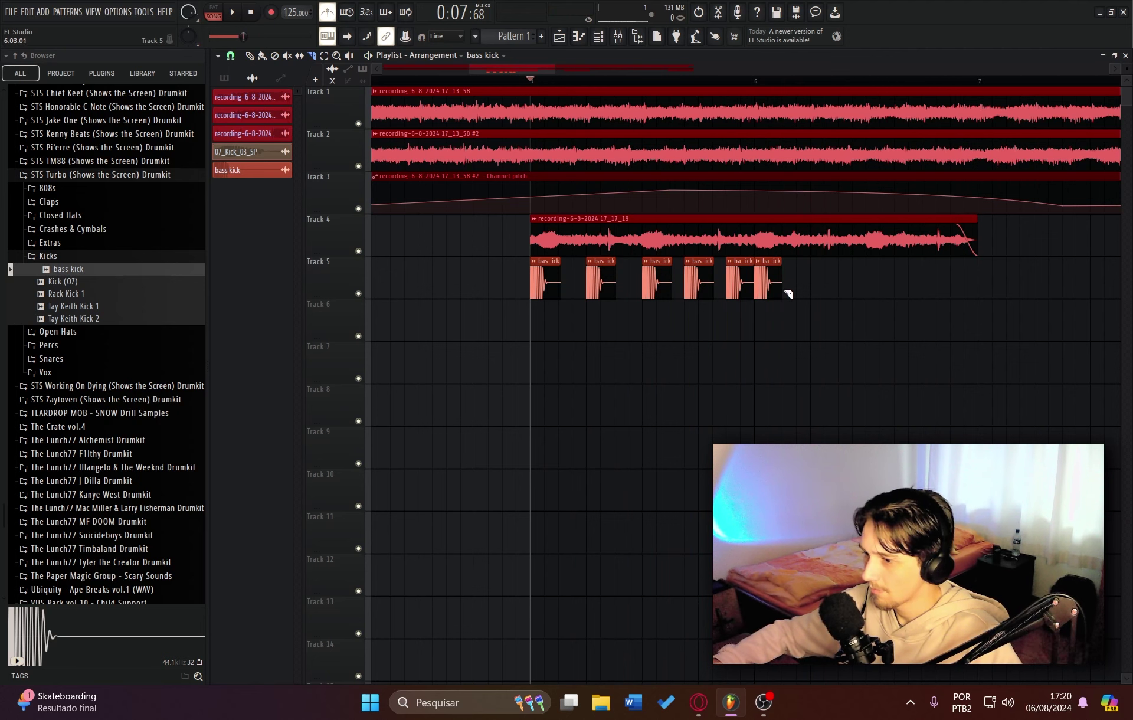
{"action": "right_click", "coordinate": [767, 282]}
{"action": "key", "text": "space"}
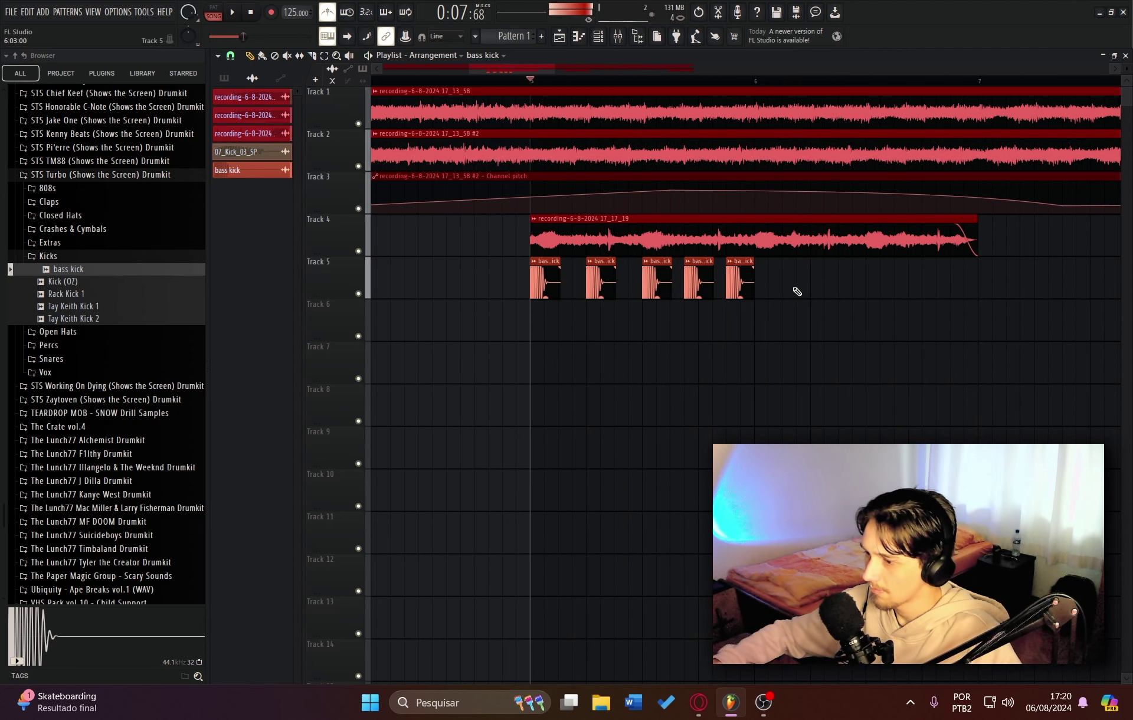
Duplicate the one-bar kick pattern along Track 5 up to bar 13.
{"action": "key", "text": "ctrl+b"}
{"action": "scroll", "coordinate": [758, 90], "scroll_direction": "down", "scroll_amount": 5}
{"action": "key", "text": "ctrl+b"}
{"action": "key", "text": "ctrl+b"}
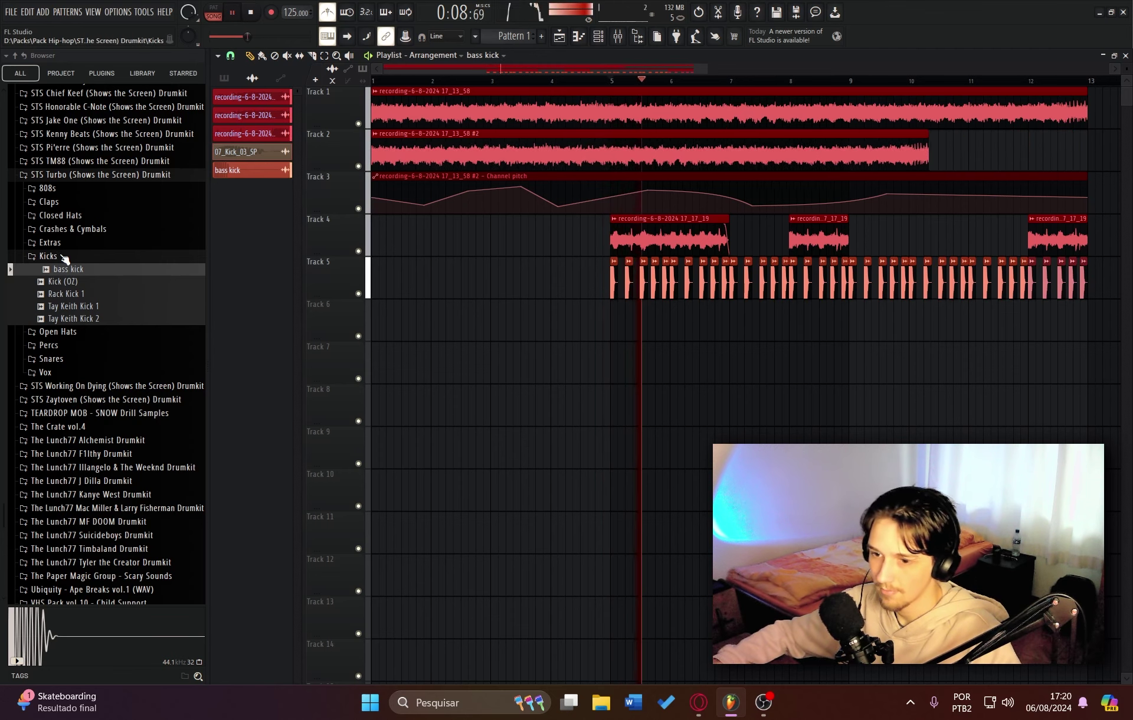
Close the STS Turbo drumkit folder and place the Horn sample from the goofy effects folder on Track 6 just before bar 4.
{"action": "left_click", "coordinate": [88, 176]}
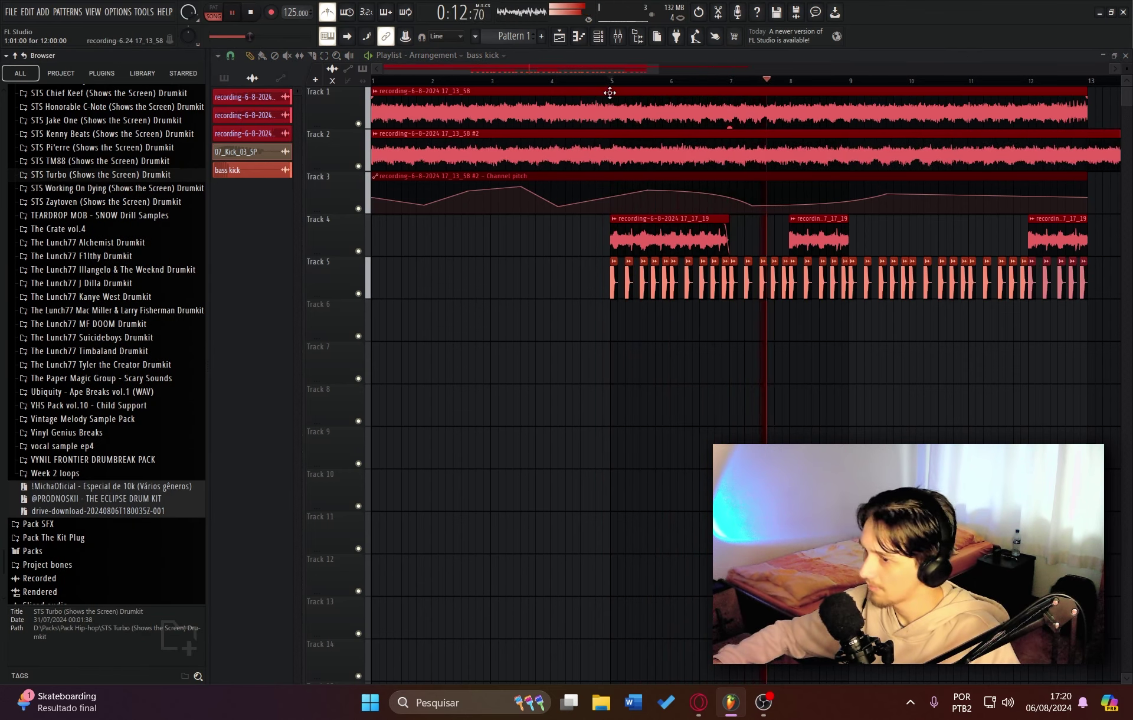
{"action": "scroll", "coordinate": [609, 92], "scroll_direction": "down", "scroll_amount": 4}
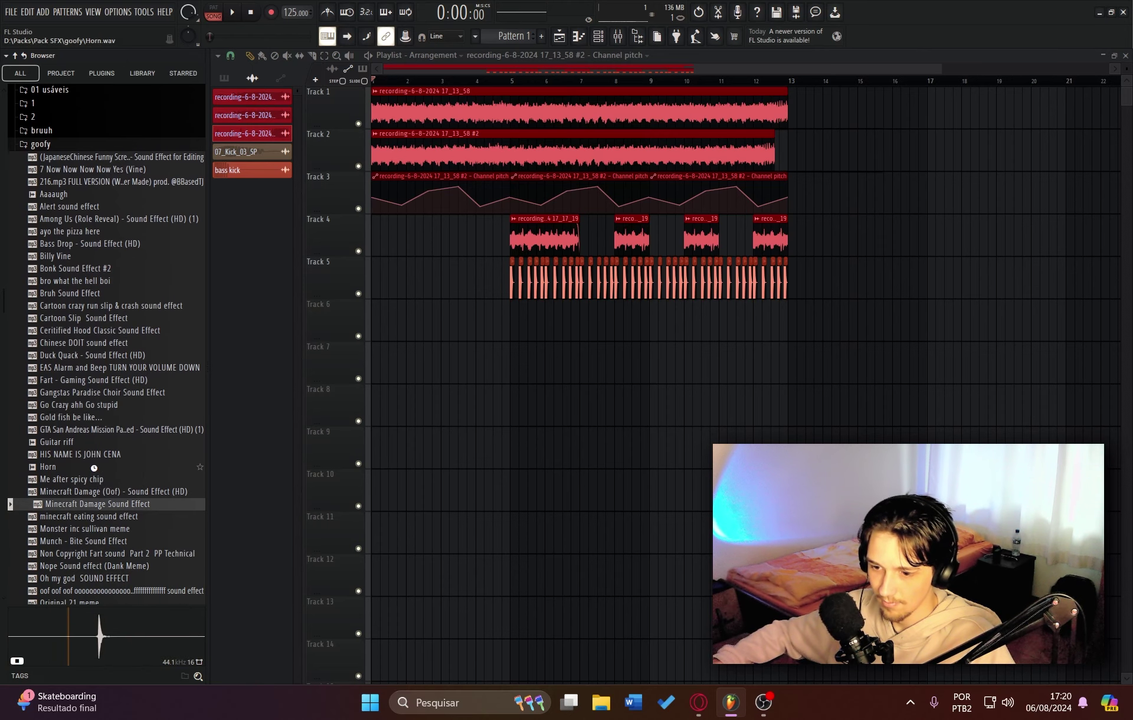
{"action": "left_click_drag", "start_coordinate": [94, 468], "coordinate": [447, 321]}
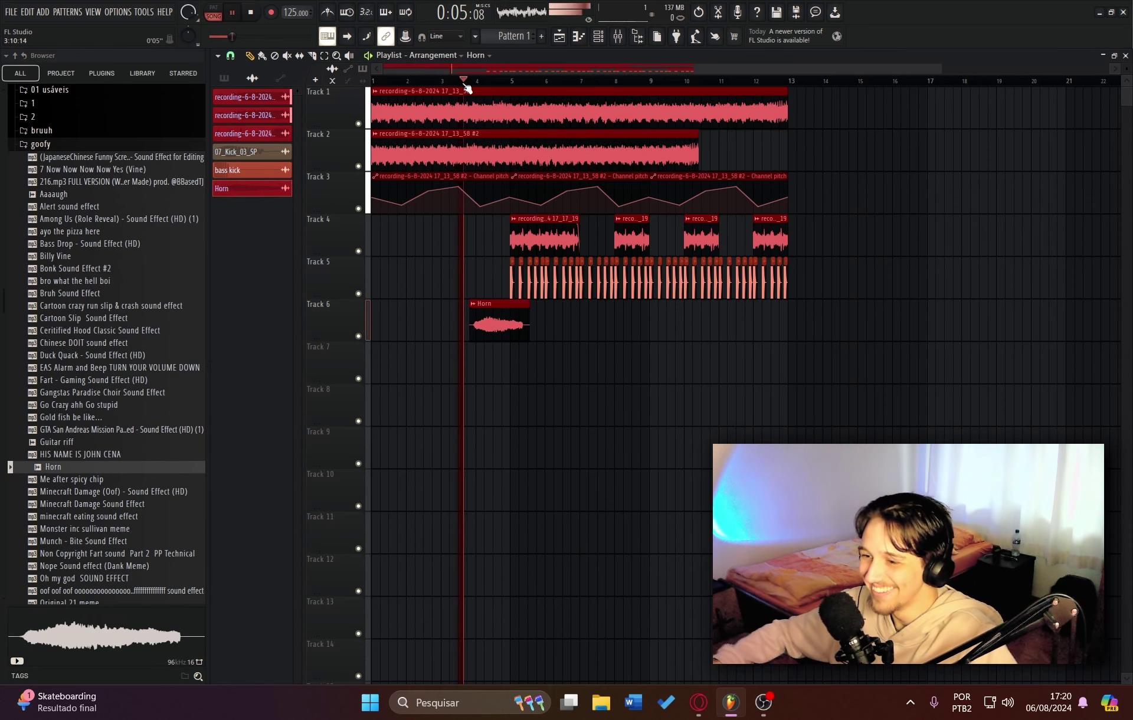
Boost the Horn clip by 5.1 dB and cut away the part after bar 5.
{"action": "scroll", "coordinate": [465, 89], "scroll_direction": "up", "scroll_amount": 6}
{"action": "left_click_drag", "start_coordinate": [581, 317], "coordinate": [651, 325]}
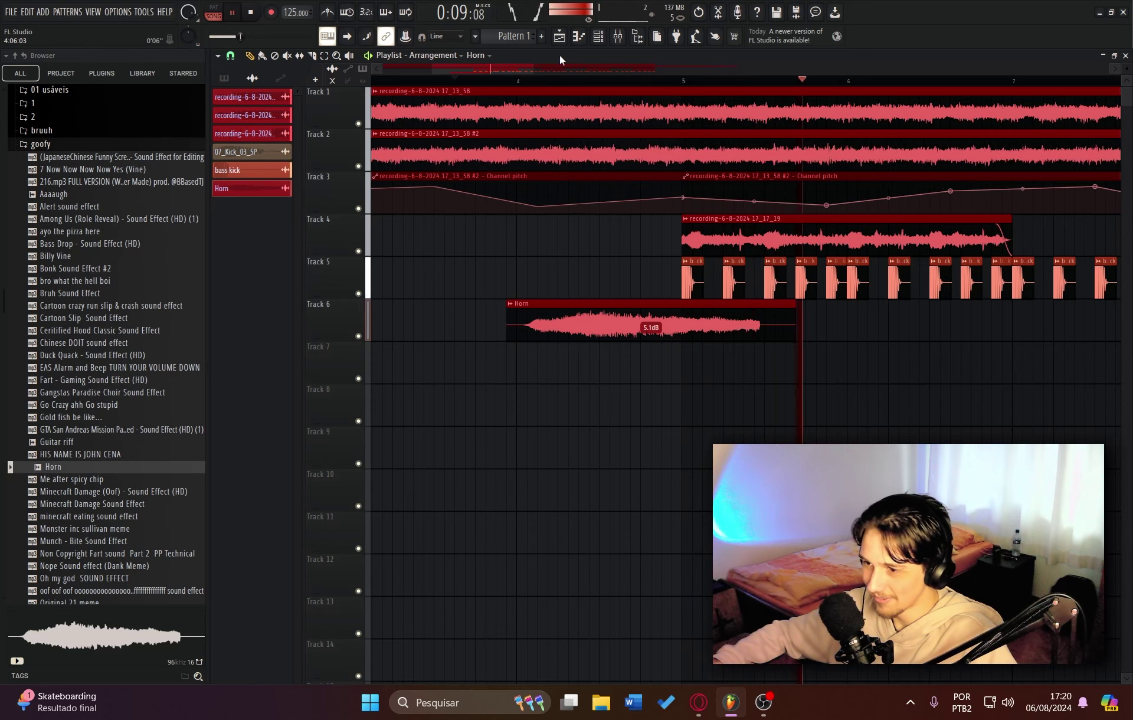
{"action": "scroll", "coordinate": [531, 84], "scroll_direction": "down", "scroll_amount": 3}
{"action": "left_click", "coordinate": [466, 81]}
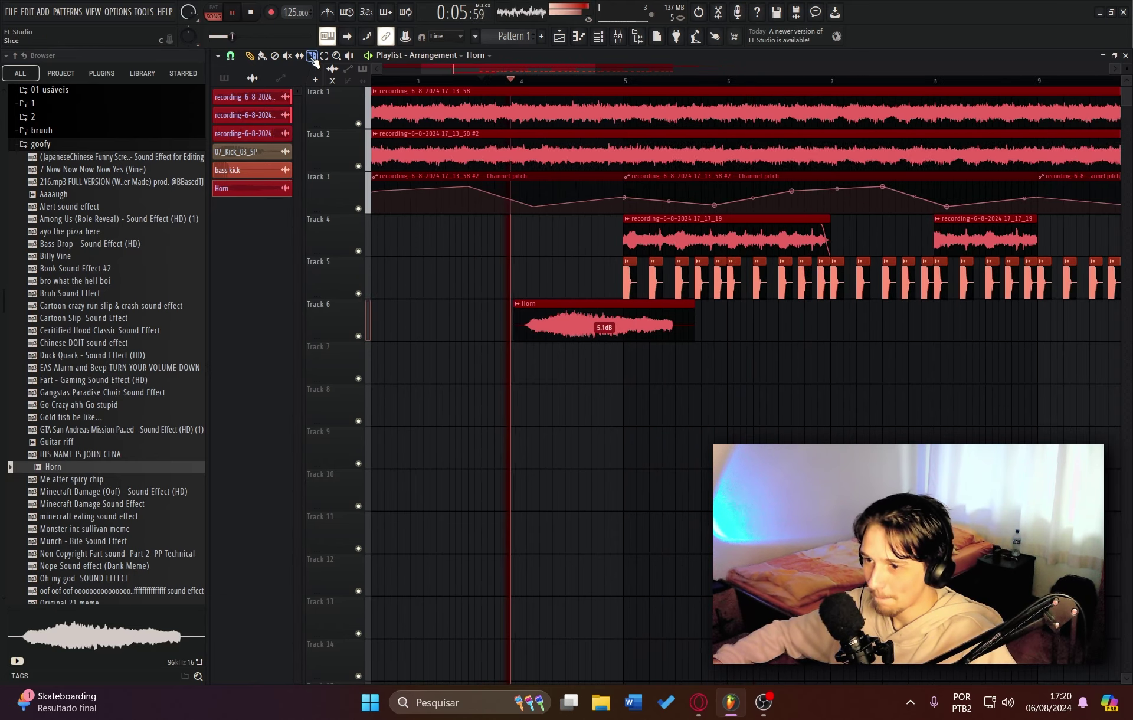
{"action": "right_click", "coordinate": [626, 326]}
{"action": "left_click", "coordinate": [250, 56]}
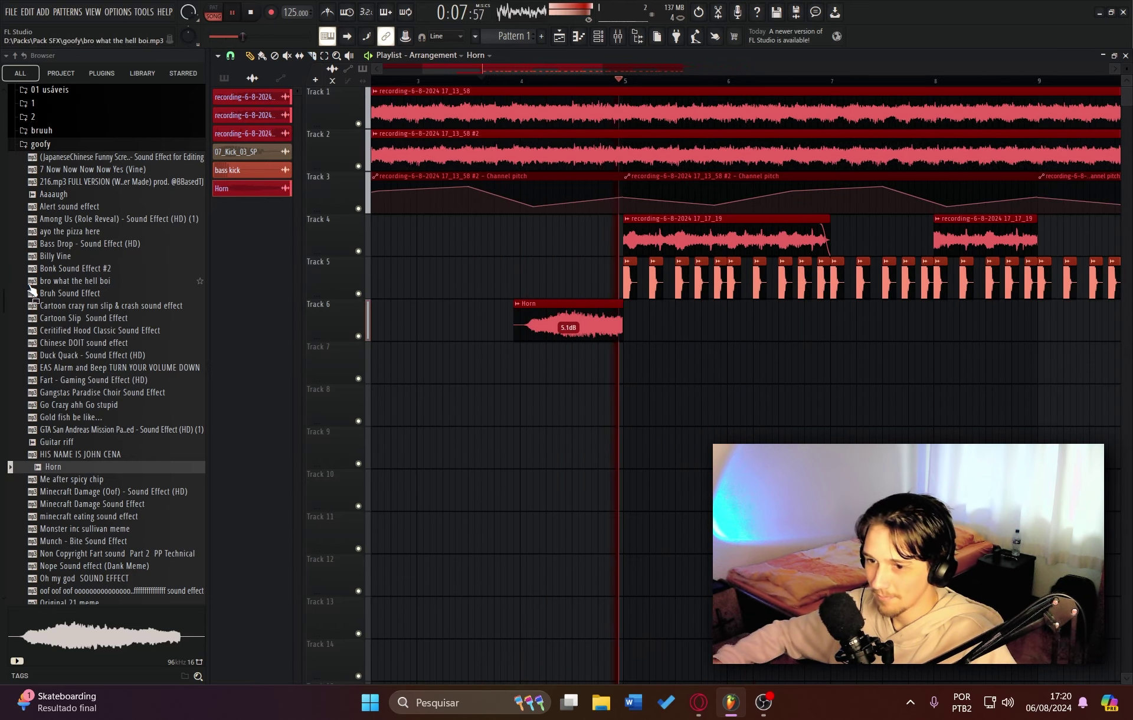
Audition sound effects in the goofy folder and place Taco Bell Bong on Track 7.
{"action": "scroll", "coordinate": [70, 307], "scroll_direction": "down", "scroll_amount": 5}
{"action": "key", "text": "space"}
{"action": "left_click", "coordinate": [75, 306]}
{"action": "left_click", "coordinate": [82, 357]}
{"action": "left_click", "coordinate": [81, 406]}
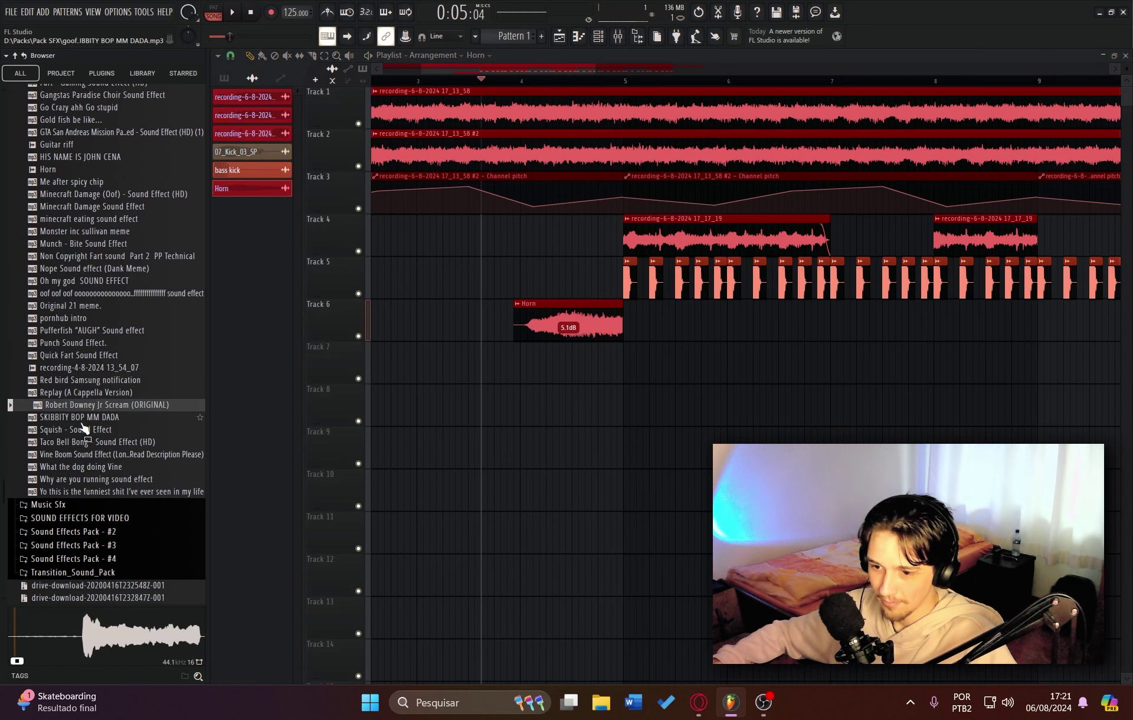
{"action": "left_click", "coordinate": [89, 442]}
{"action": "left_click", "coordinate": [96, 467]}
{"action": "left_click_drag", "start_coordinate": [93, 444], "coordinate": [394, 354]}
Place the Vine Boom sound effect on Track 8 just before bar 5 and put a copy on Track 5 at bar 1.
{"action": "scroll", "coordinate": [466, 86], "scroll_direction": "down", "scroll_amount": 4}
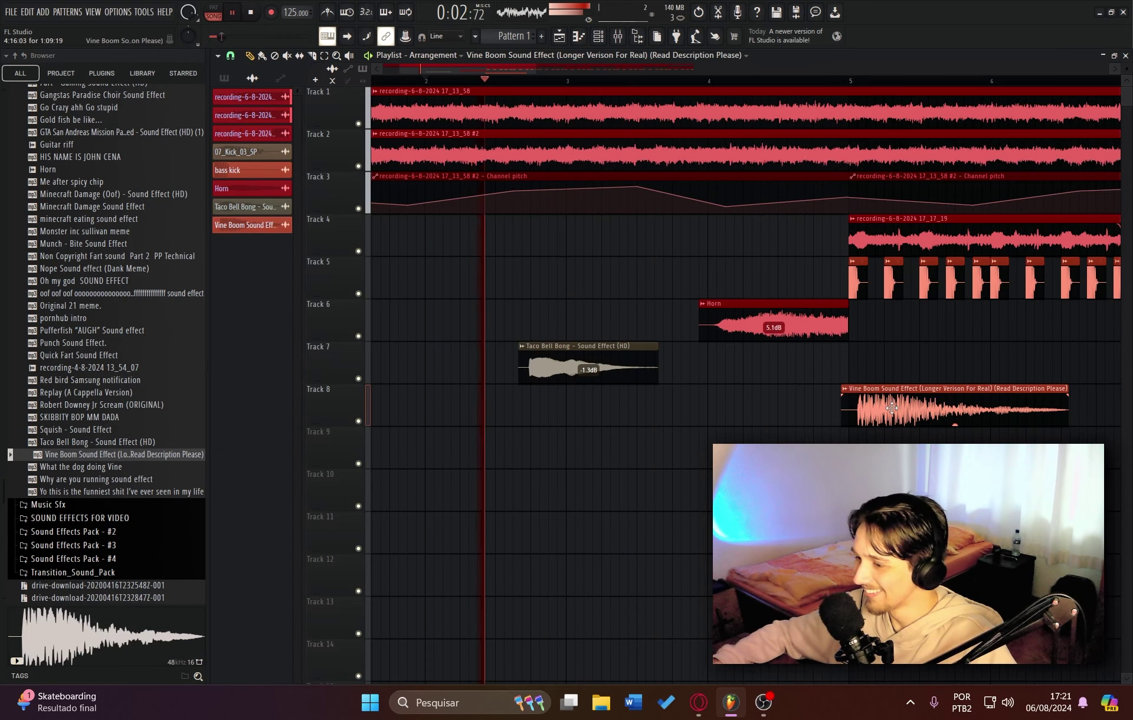
{"action": "scroll", "coordinate": [746, 83], "scroll_direction": "down", "scroll_amount": 3}
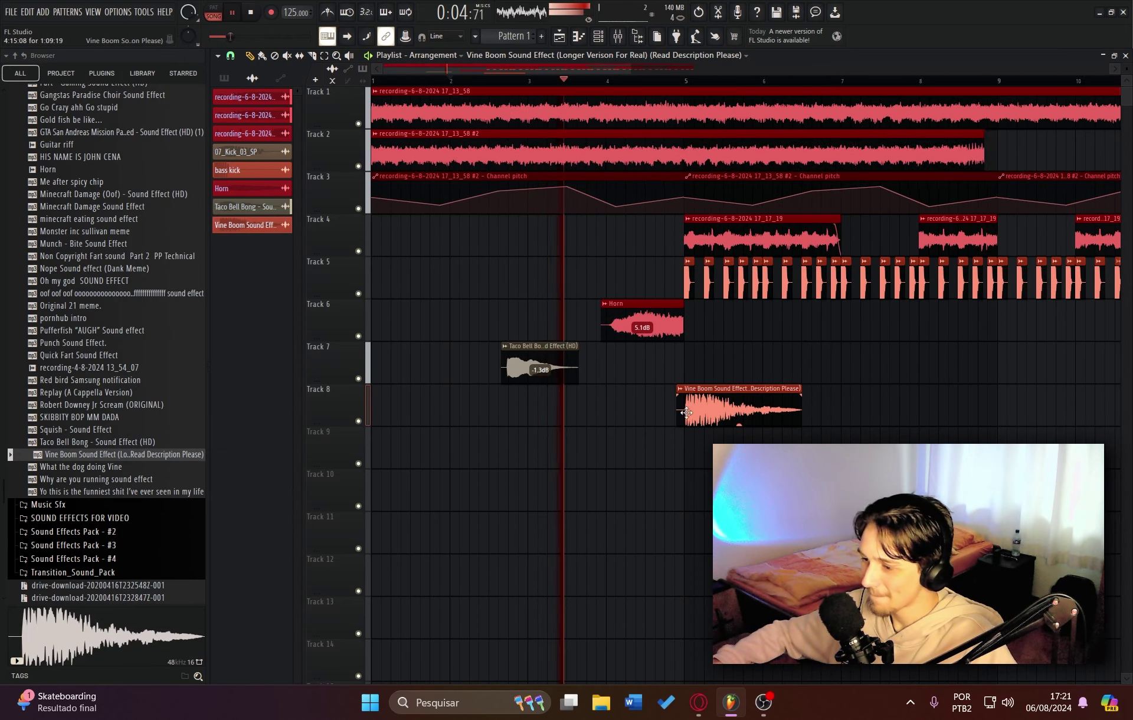
{"action": "left_click_drag", "start_coordinate": [710, 413], "coordinate": [401, 261]}
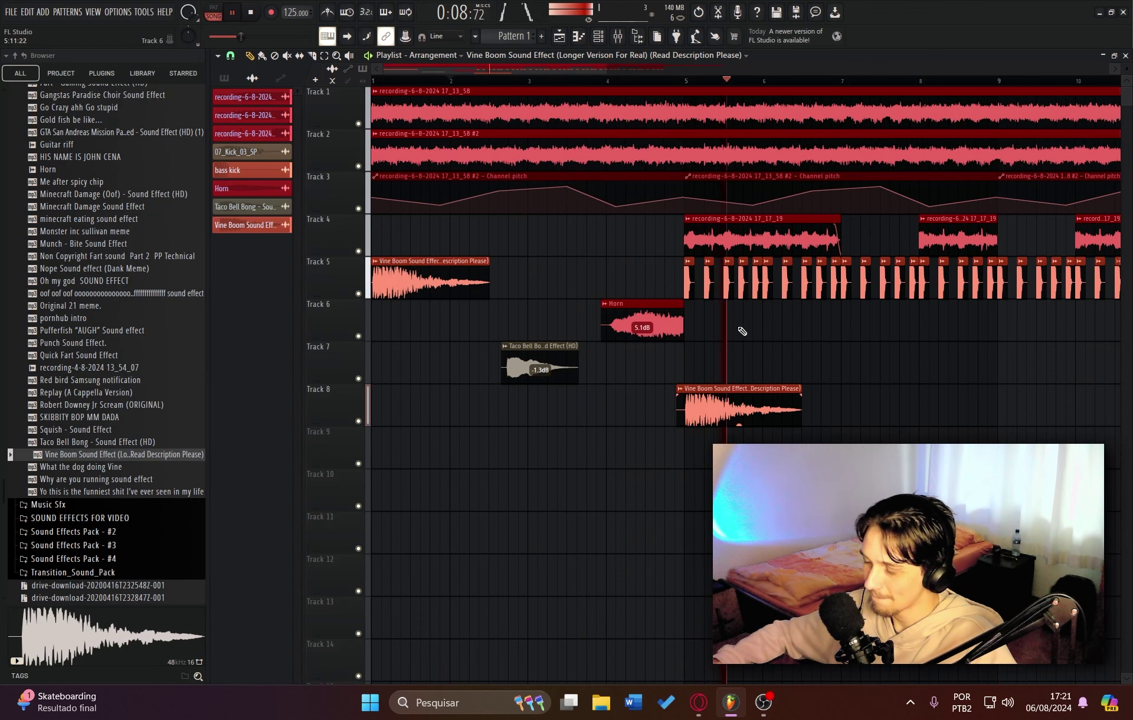
Move the Horn and later Vine Boom clips half a bar earlier, with Vine Boom on Track 7, and boost the Track 5 Vine Boom to 4.3 dB.
{"action": "left_click_drag", "start_coordinate": [714, 397], "coordinate": [598, 332]}
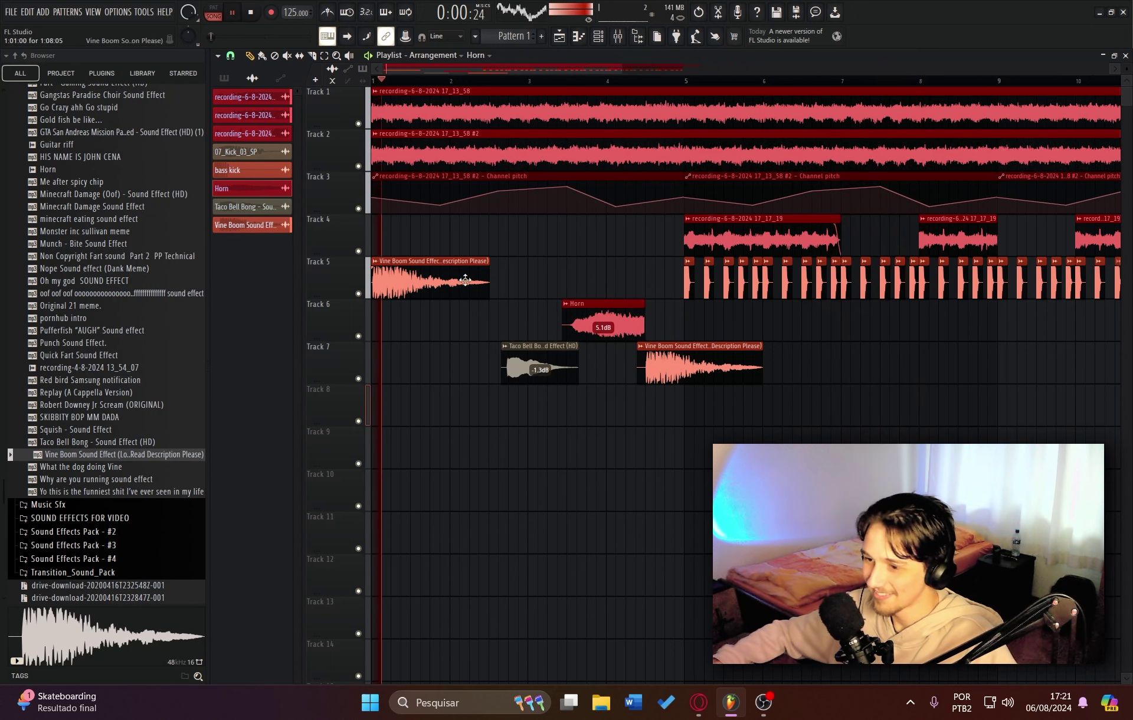
{"action": "scroll", "coordinate": [431, 292], "scroll_direction": "up", "scroll_amount": 4}
{"action": "key", "text": "space"}
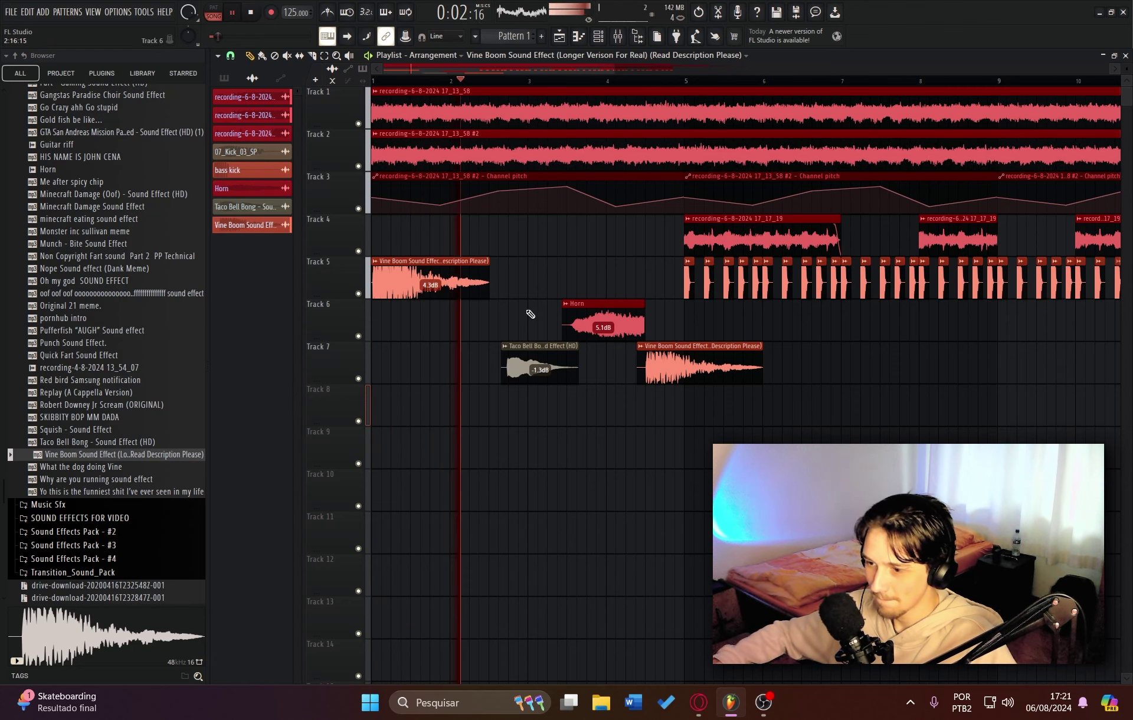
Boost the Horn clip on Track 6 to 8.0 dB.
{"action": "left_click", "coordinate": [566, 411]}
{"action": "right_click", "coordinate": [568, 413]}
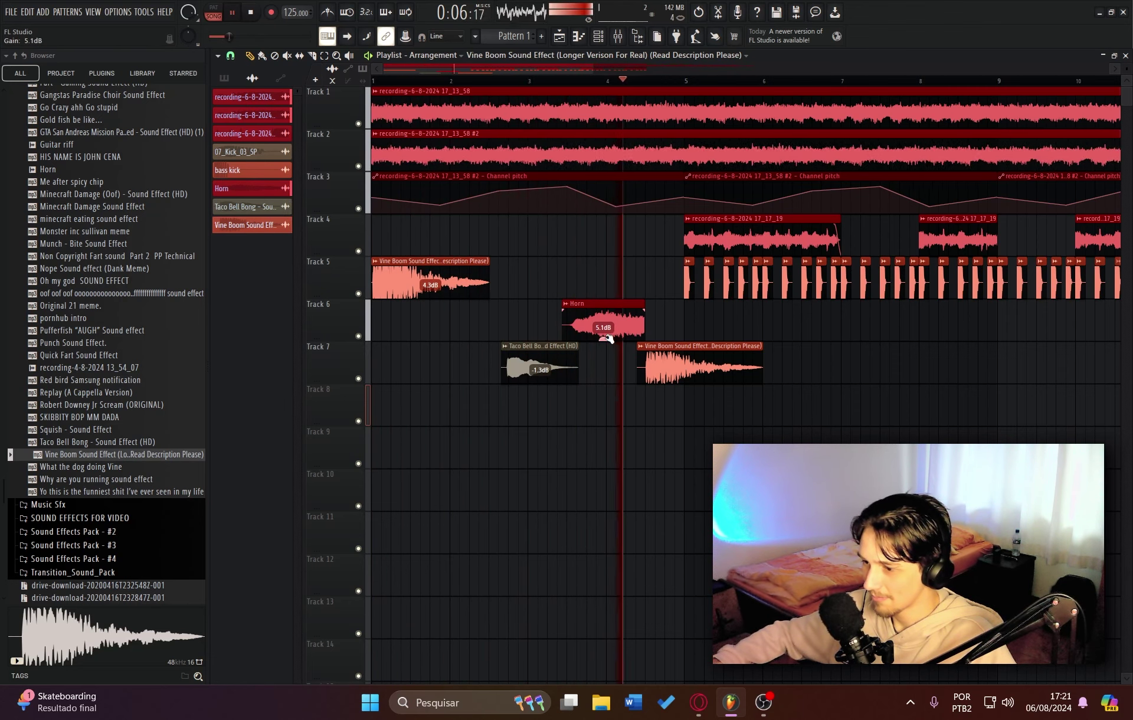
{"action": "scroll", "coordinate": [607, 337], "scroll_direction": "up", "scroll_amount": 3}
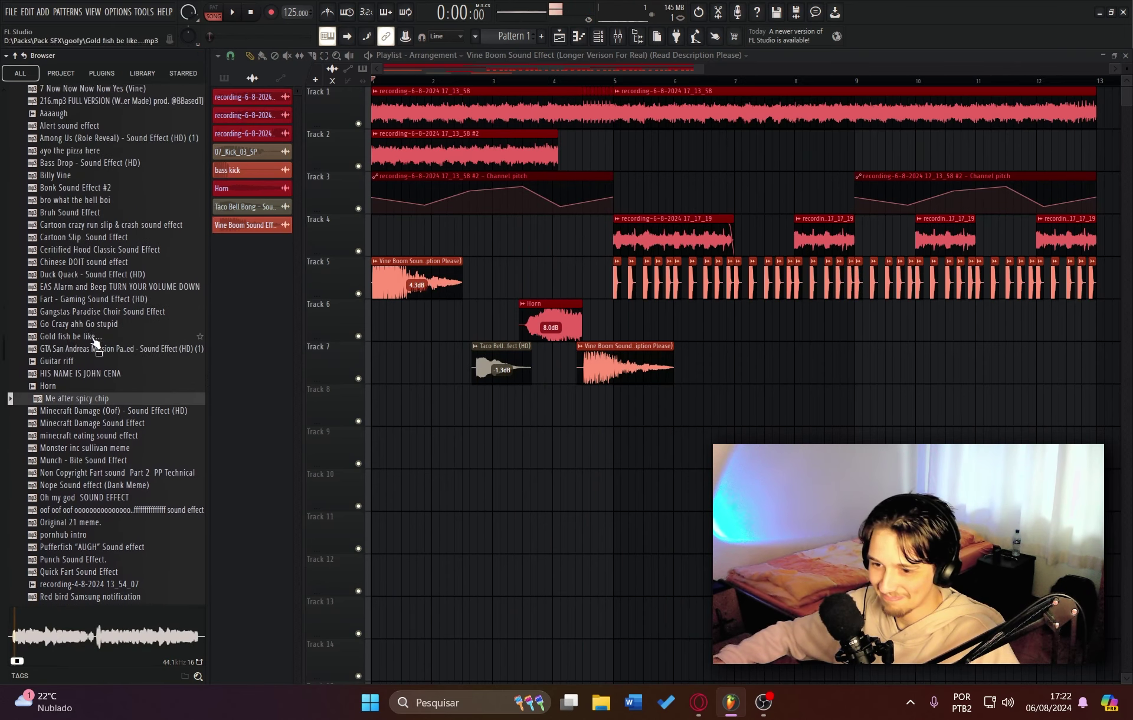
Place the Guitar riff sample from the goofy folder on Track 9 at bar 2, boosted to 4.7 dB, and trim its end.
{"action": "scroll", "coordinate": [86, 369], "scroll_direction": "up", "scroll_amount": 3}
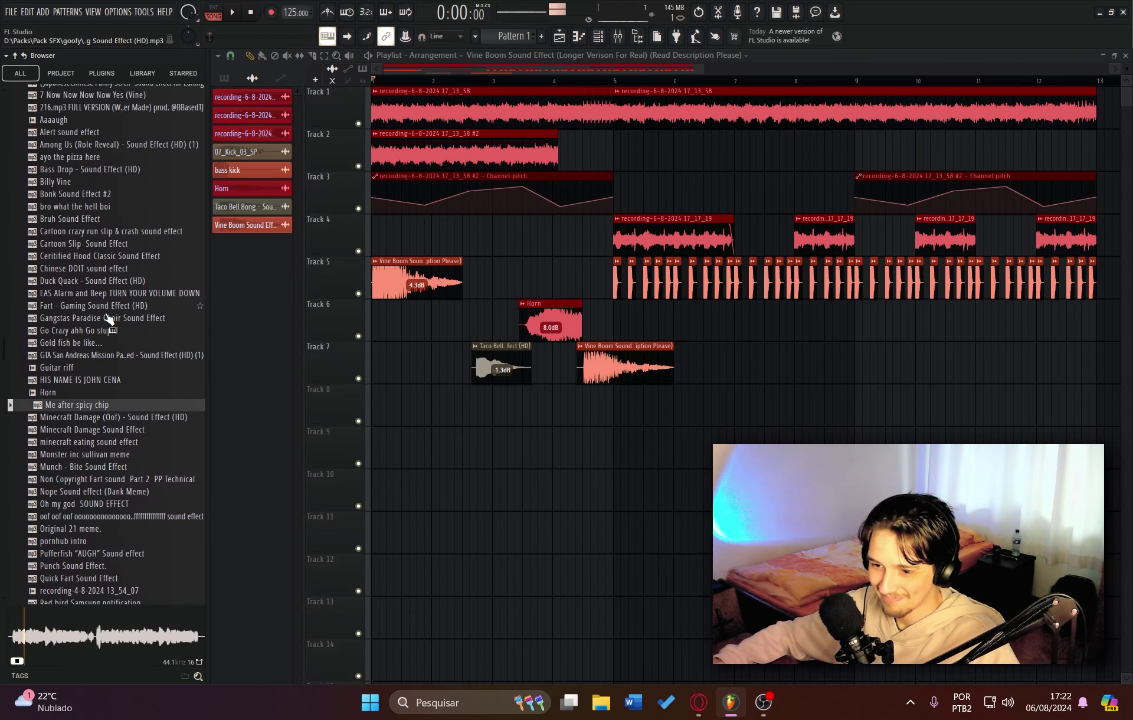
{"action": "scroll", "coordinate": [86, 374], "scroll_direction": "up", "scroll_amount": 2}
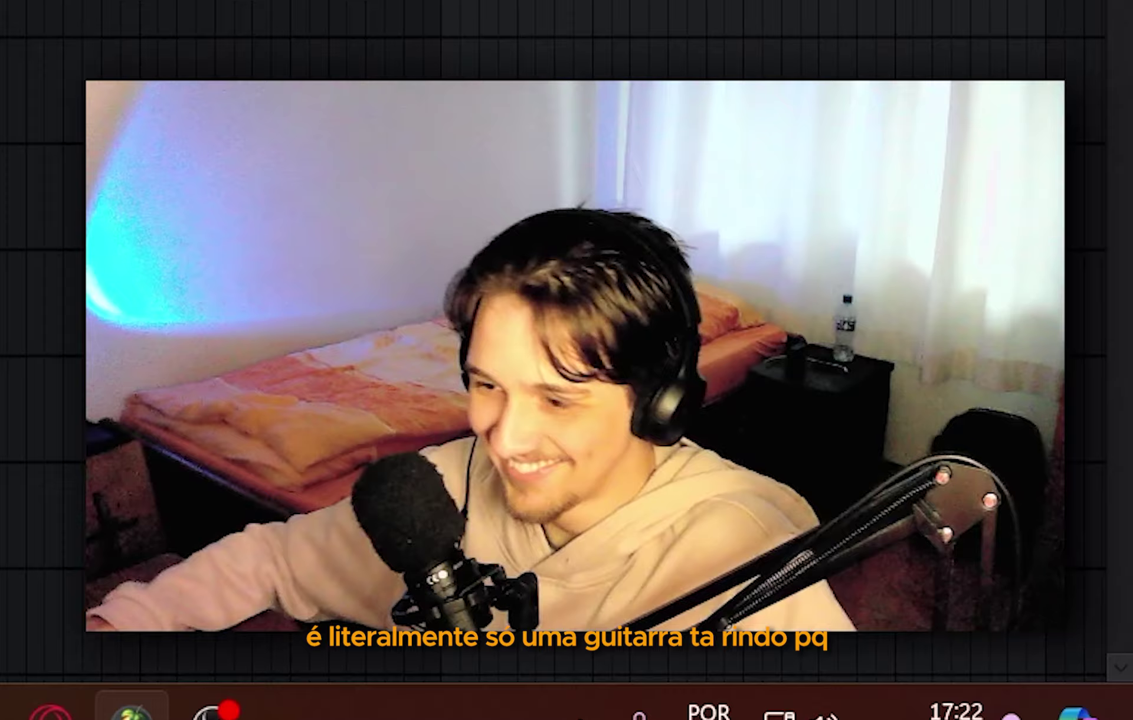
{"action": "key", "text": "space"}
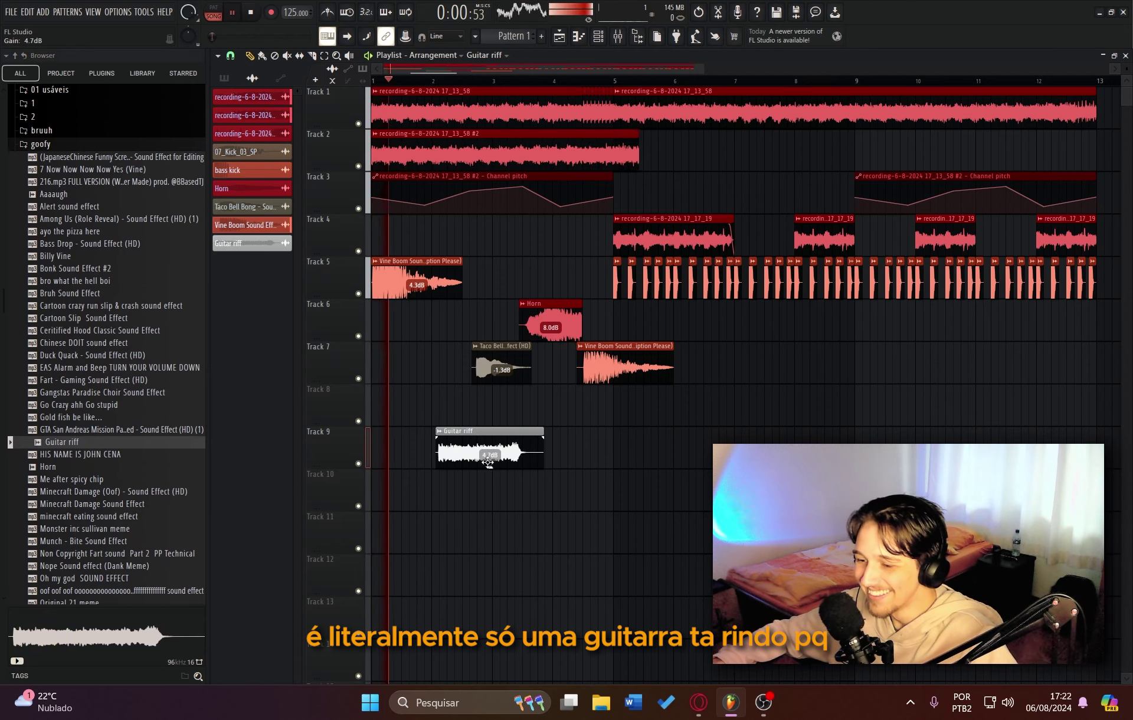
{"action": "left_click_drag", "start_coordinate": [487, 462], "coordinate": [484, 462]}
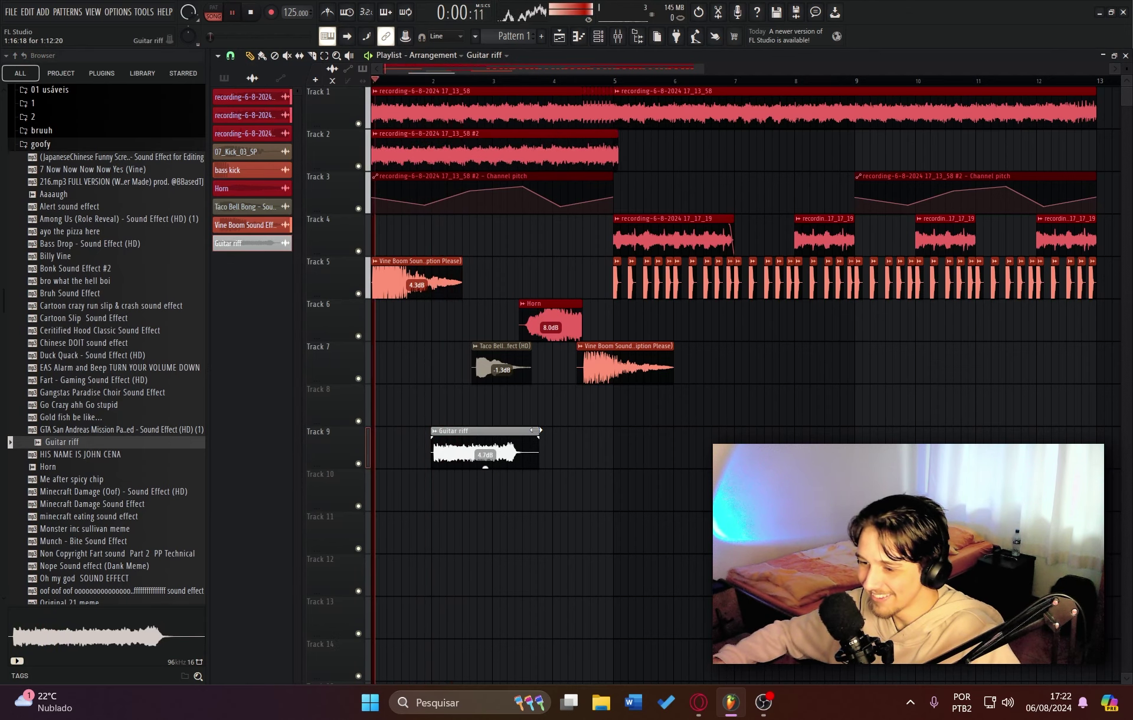
{"action": "left_click_drag", "start_coordinate": [536, 429], "coordinate": [453, 429]}
Pan the Guitar riff channel 65% right and move its clip up to Track 8.
{"action": "double_click", "coordinate": [443, 451]}
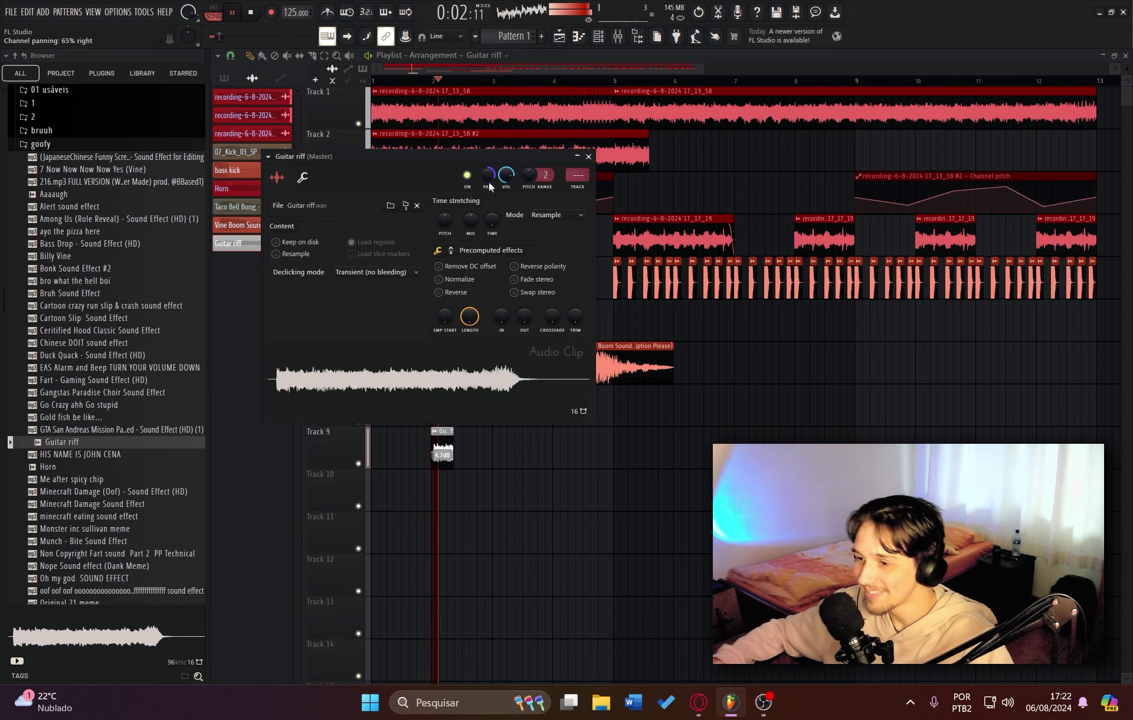
{"action": "left_click", "coordinate": [595, 481]}
{"action": "right_click", "coordinate": [603, 480]}
{"action": "left_click_drag", "start_coordinate": [453, 432], "coordinate": [455, 404]}
{"action": "scroll", "coordinate": [451, 73], "scroll_direction": "up", "scroll_amount": 3}
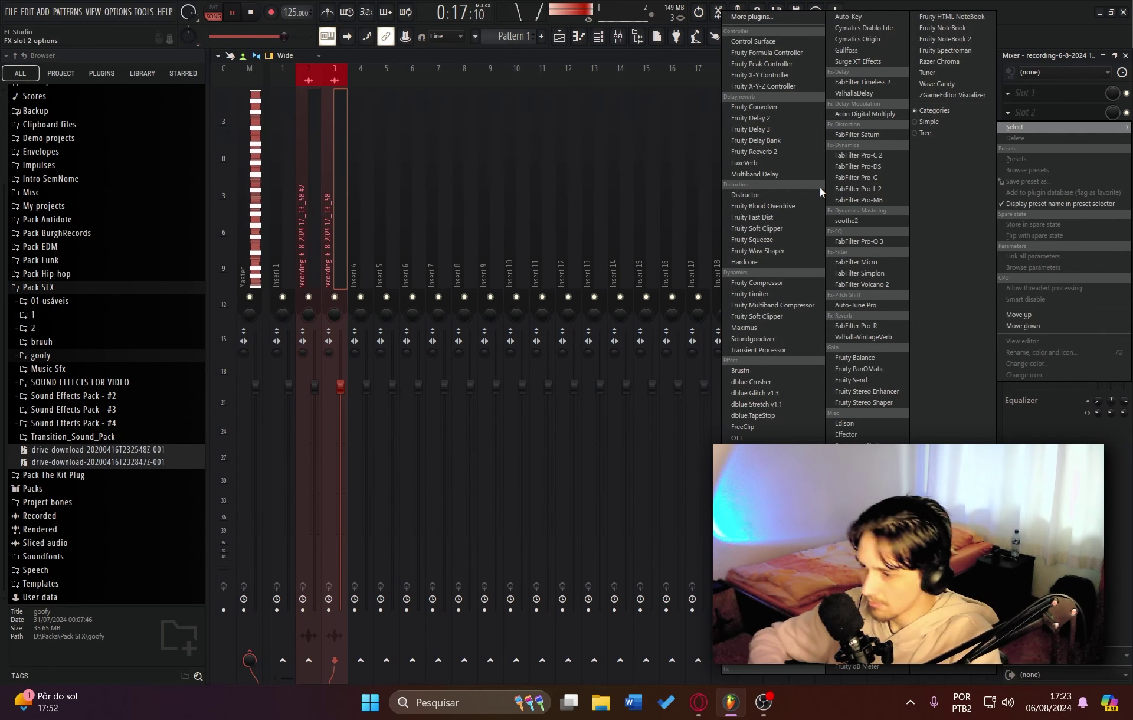
Load OTT in effect slot 2 of the voice recording's mixer insert 3 and lower its depth.
{"action": "key", "text": "o"}
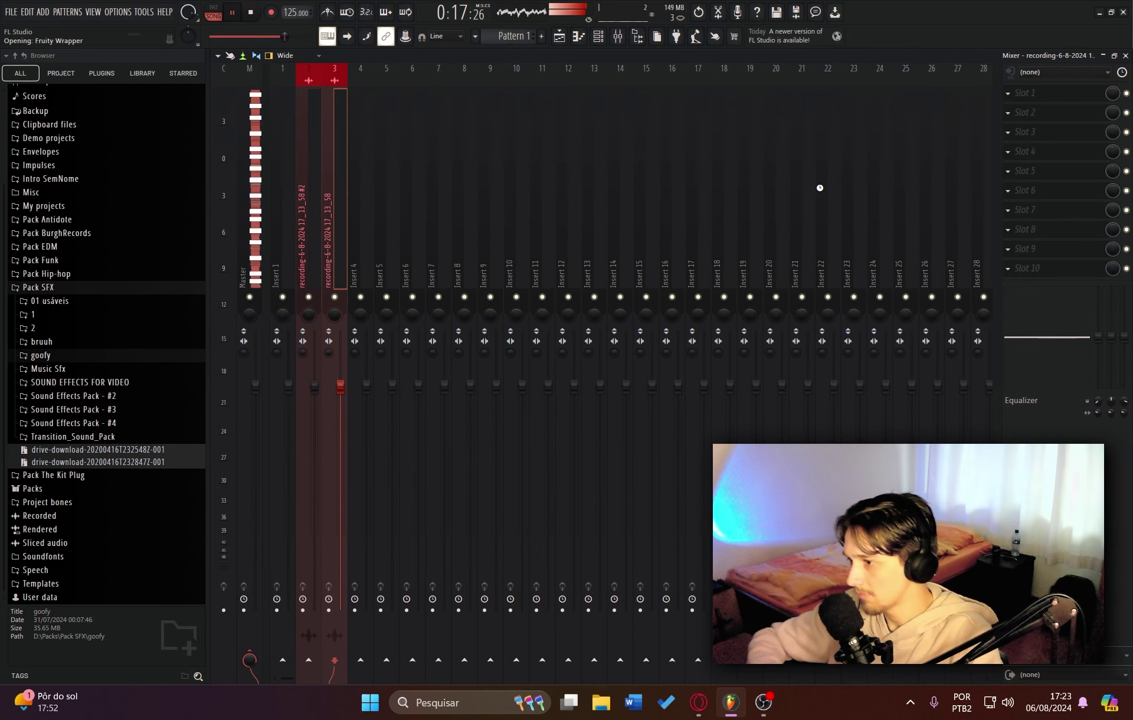
{"action": "key", "text": "space"}
{"action": "left_click_drag", "start_coordinate": [263, 231], "coordinate": [256, 281]}
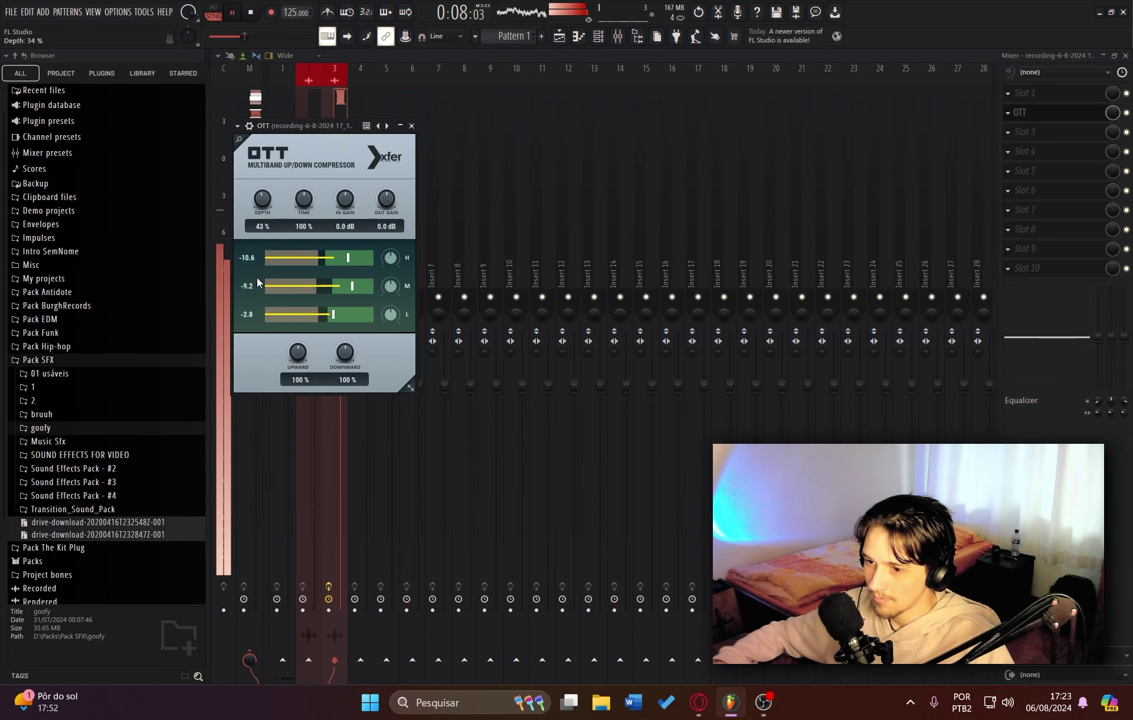
Add FabFilter Saturn to the Master channel and raise its drive to distort the whole mix.
{"action": "left_click", "coordinate": [254, 108]}
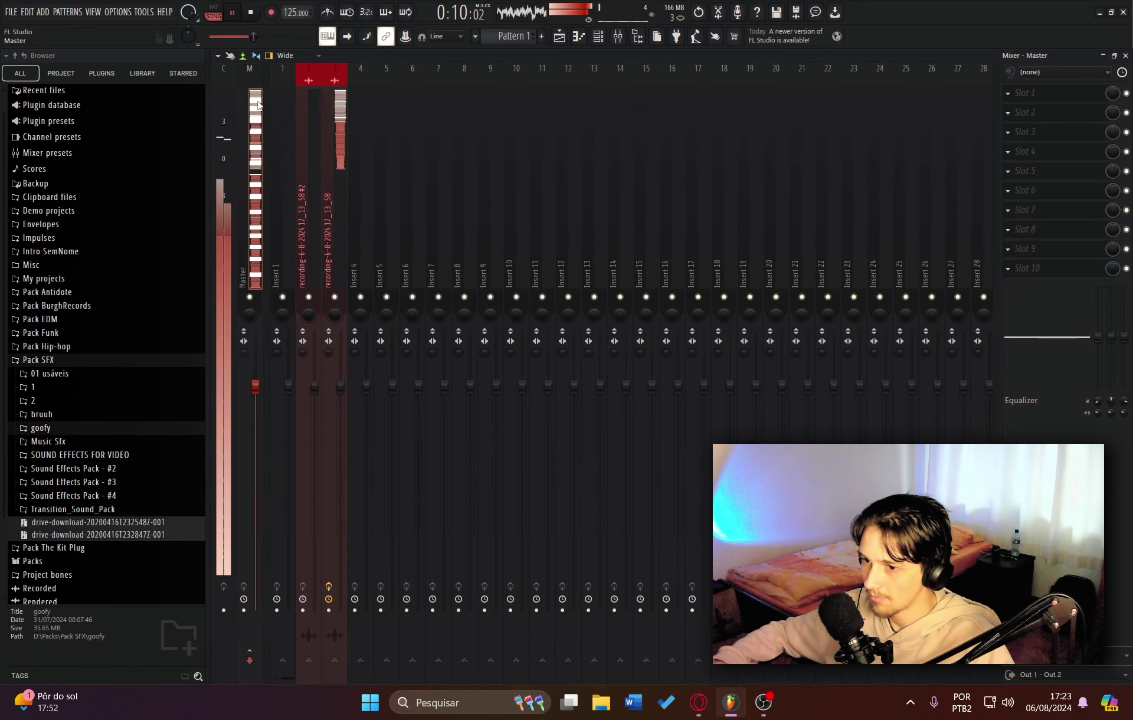
{"action": "left_click", "coordinate": [1027, 105]}
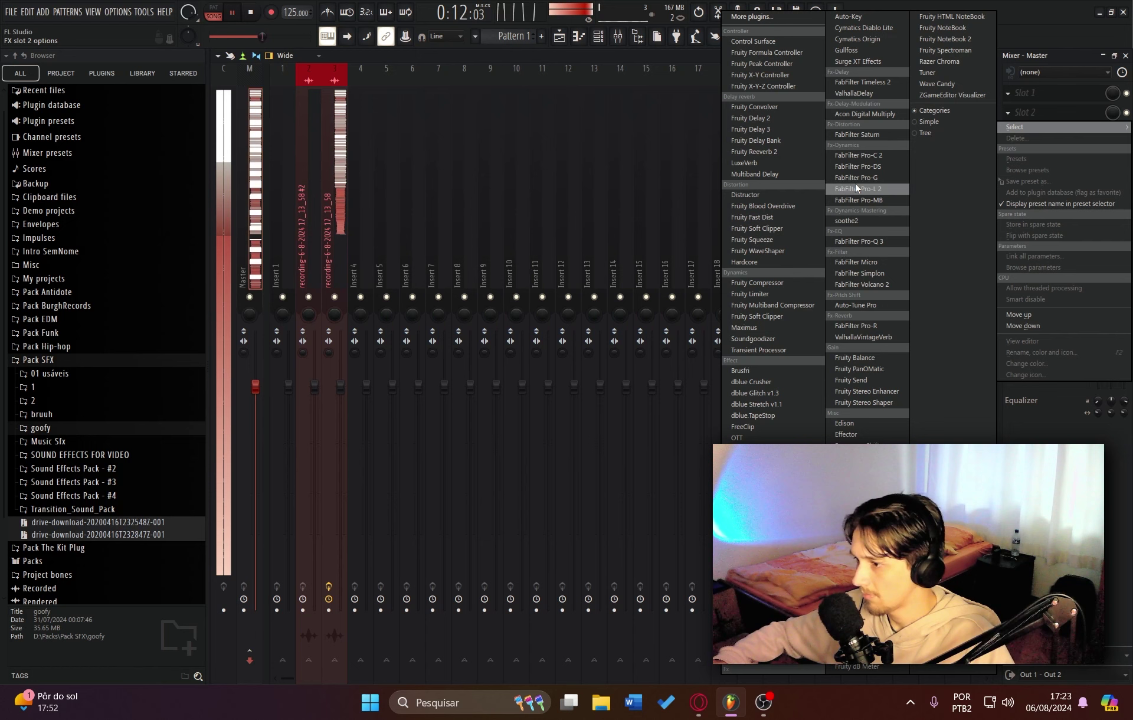
{"action": "left_click", "coordinate": [856, 135]}
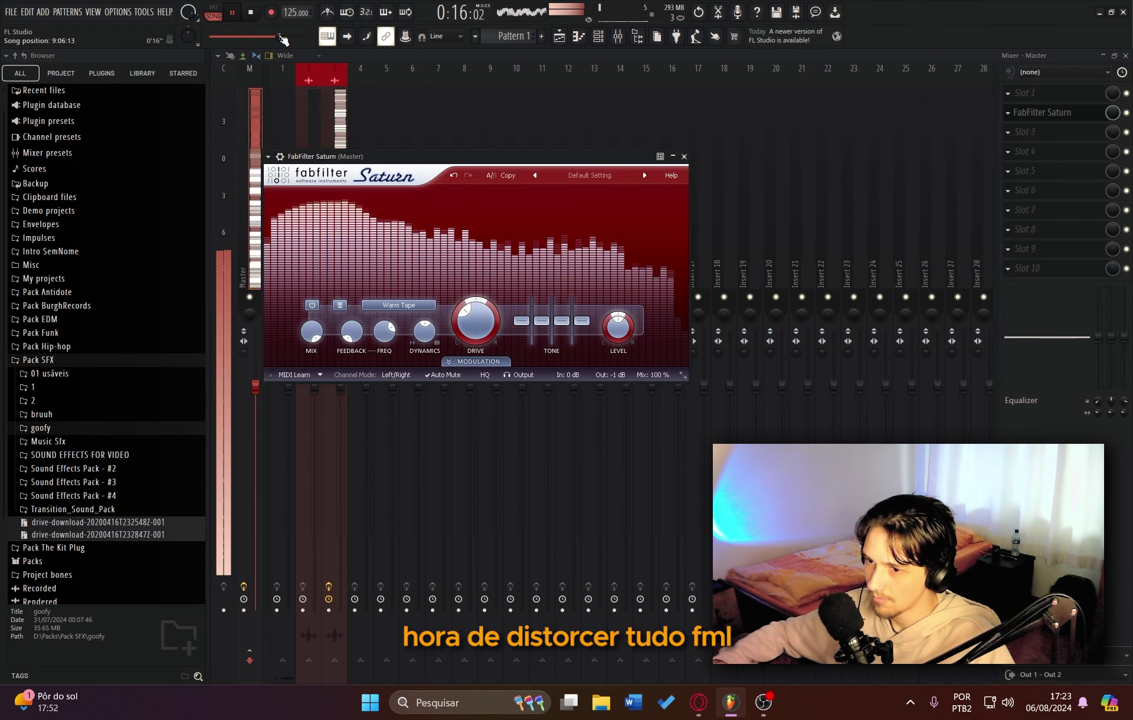
{"action": "left_click_drag", "start_coordinate": [475, 320], "coordinate": [475, 283]}
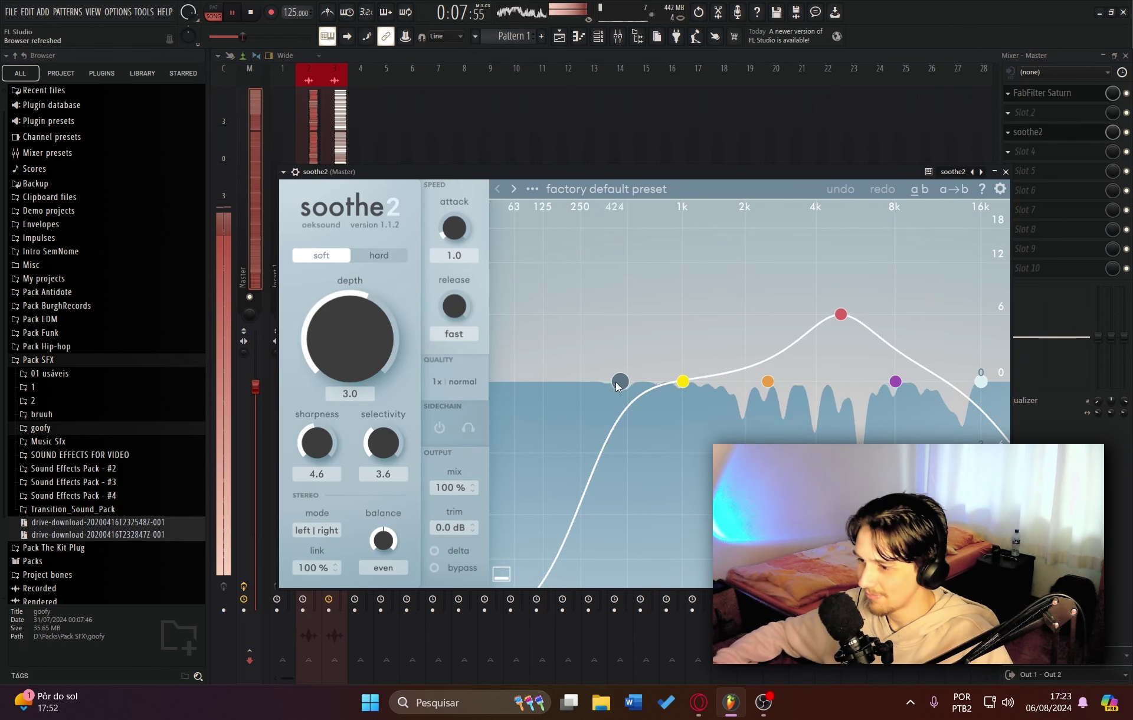
Extend soothe2's processing curve to lower frequencies and add dblue Crusher to the Master with 2.53-bit depth and 2-sample reduction.
{"action": "left_click_drag", "start_coordinate": [619, 382], "coordinate": [541, 381]}
{"action": "left_click_drag", "start_coordinate": [683, 381], "coordinate": [658, 356]}
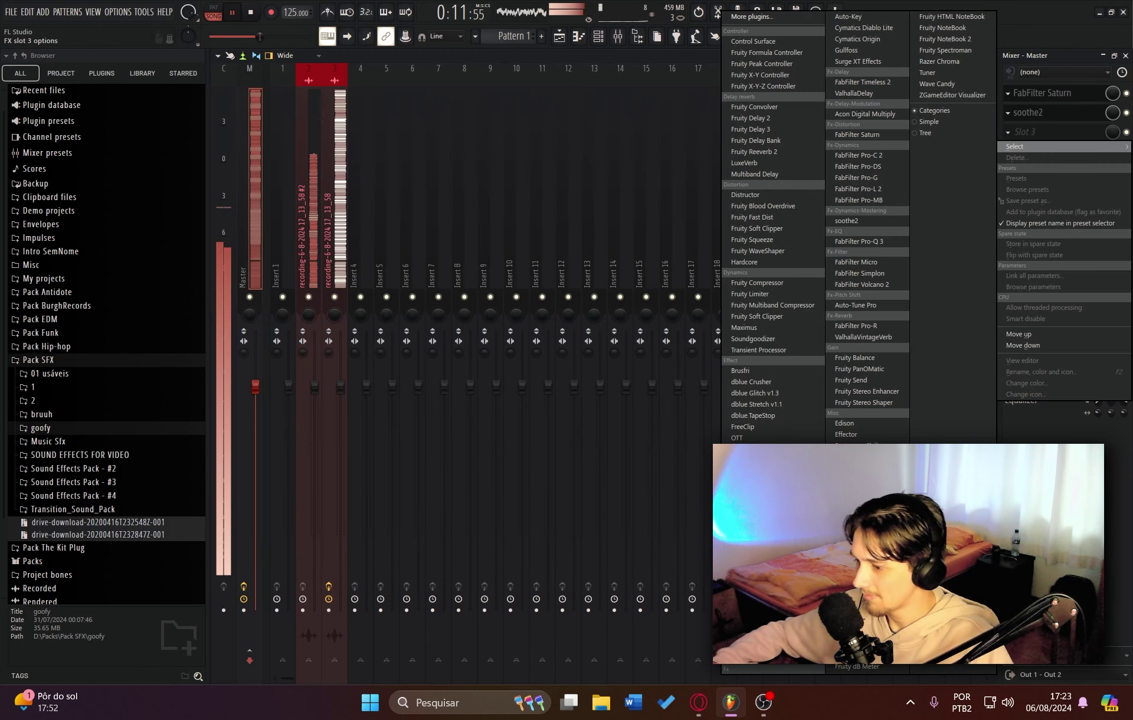
{"action": "left_click", "coordinate": [766, 382]}
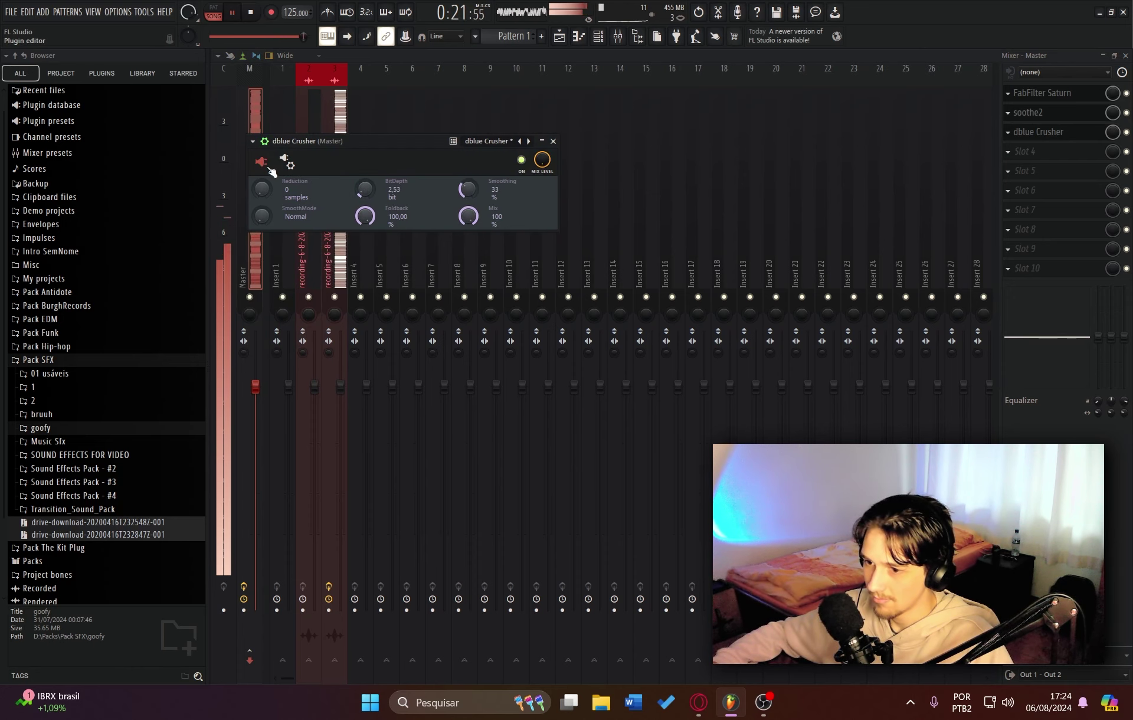
{"action": "left_click", "coordinate": [252, 142]}
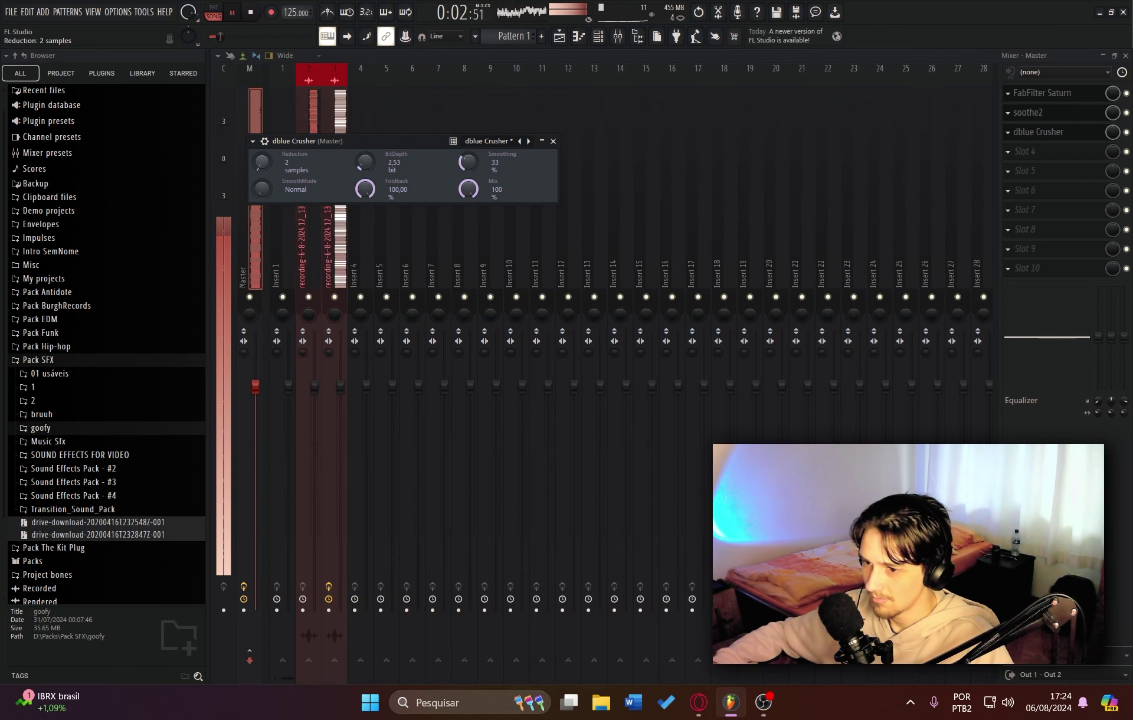
Add Fruity parametric EQ 2 to Master slot 4 and load its 20Hz + 18kHz cut preset.
{"action": "left_click", "coordinate": [1048, 155]}
{"action": "left_click", "coordinate": [763, 569]}
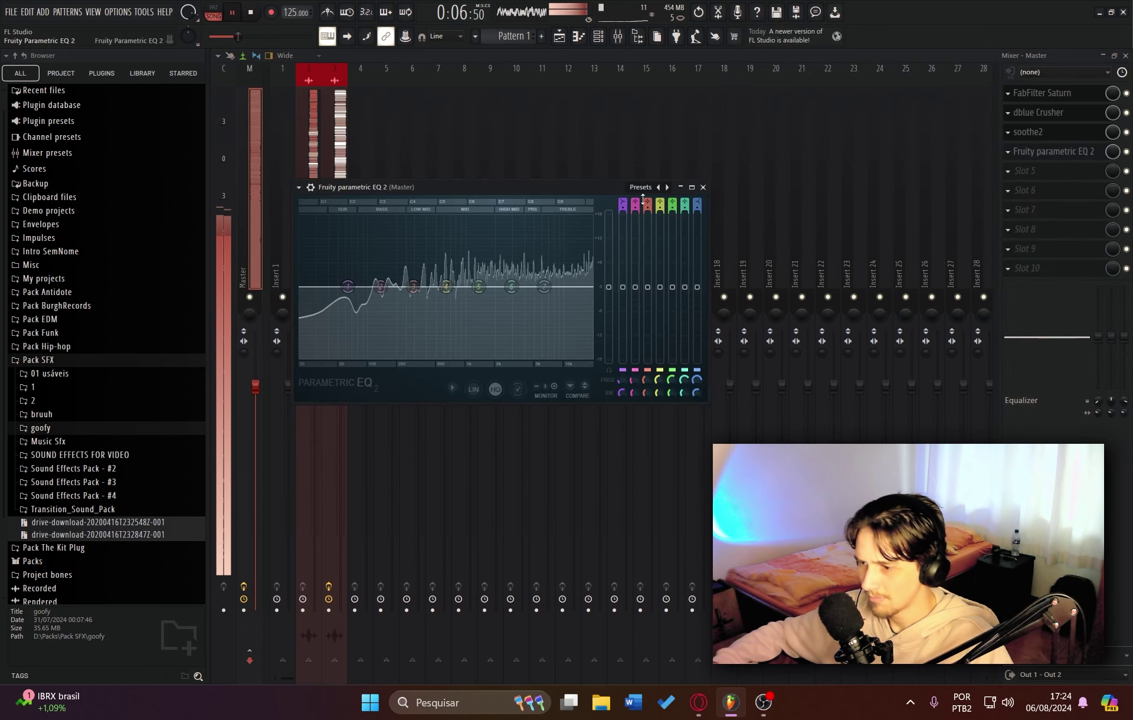
{"action": "left_click", "coordinate": [668, 188]}
{"action": "left_click", "coordinate": [667, 187]}
Lower the EQ's high-cut frequency slightly and move the EQ ahead of soothe2 in the Master effect chain.
{"action": "left_click_drag", "start_coordinate": [595, 287], "coordinate": [576, 287]}
{"action": "left_click_drag", "start_coordinate": [1049, 151], "coordinate": [1051, 115]}
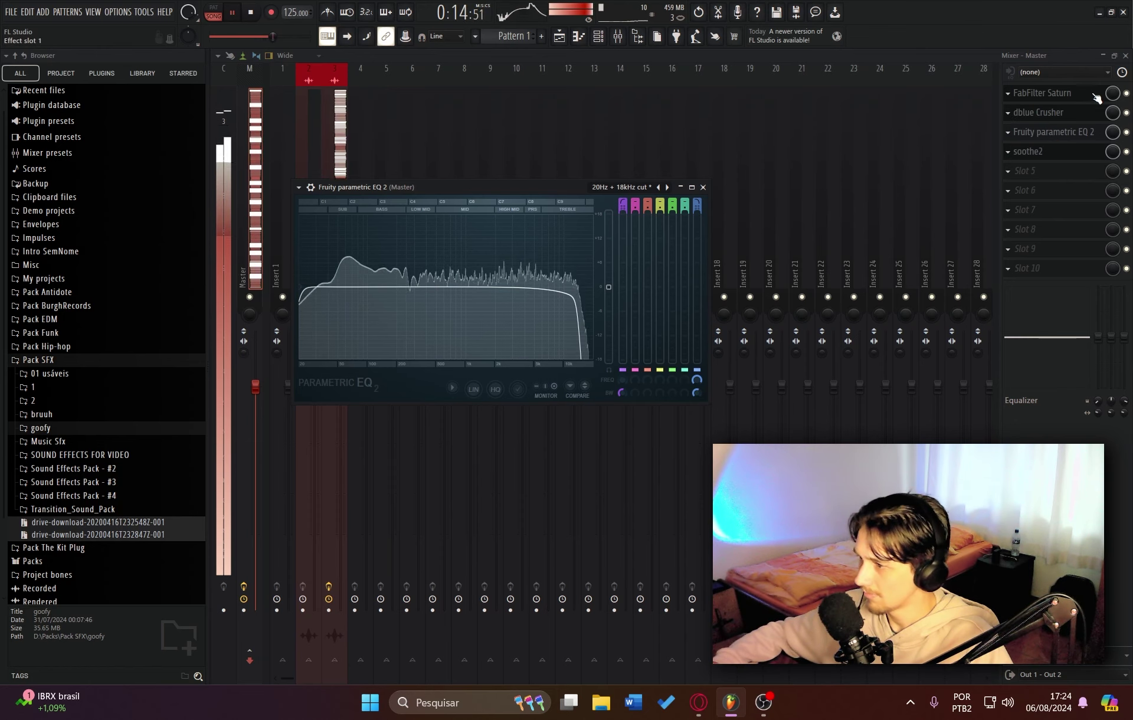
{"action": "mouse_move", "coordinate": [1113, 93]}
{"action": "left_mouse_down"}
{"action": "mouse_move", "coordinate": [1112, 118]}
{"action": "mouse_move", "coordinate": [1113, 96]}
{"action": "left_mouse_up"}
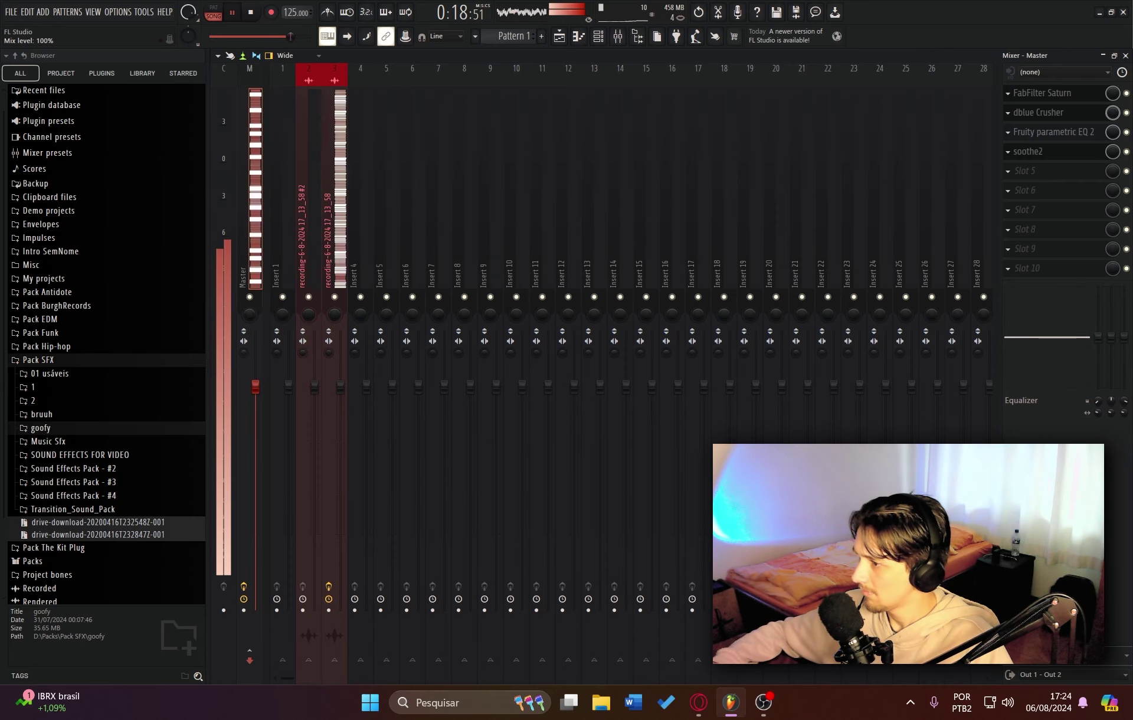
Return to the Playlist and bring the whole arrangement into view.
{"action": "left_click", "coordinate": [559, 36]}
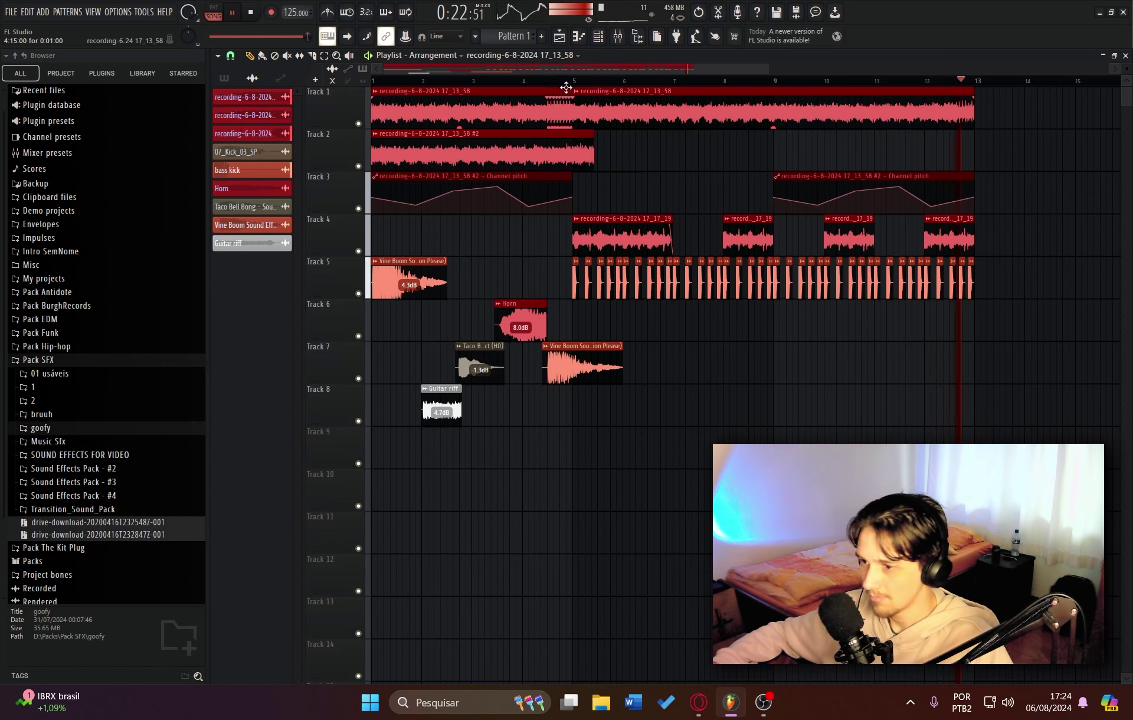
{"action": "scroll", "coordinate": [567, 86], "scroll_direction": "down", "scroll_amount": 4}
{"action": "scroll", "coordinate": [571, 84], "scroll_direction": "down", "scroll_amount": 2}
{"action": "scroll", "coordinate": [569, 130], "scroll_direction": "up", "scroll_amount": 4}
{"action": "left_click", "coordinate": [579, 442]}
{"action": "right_click", "coordinate": [580, 446]}
{"action": "left_click", "coordinate": [558, 484]}
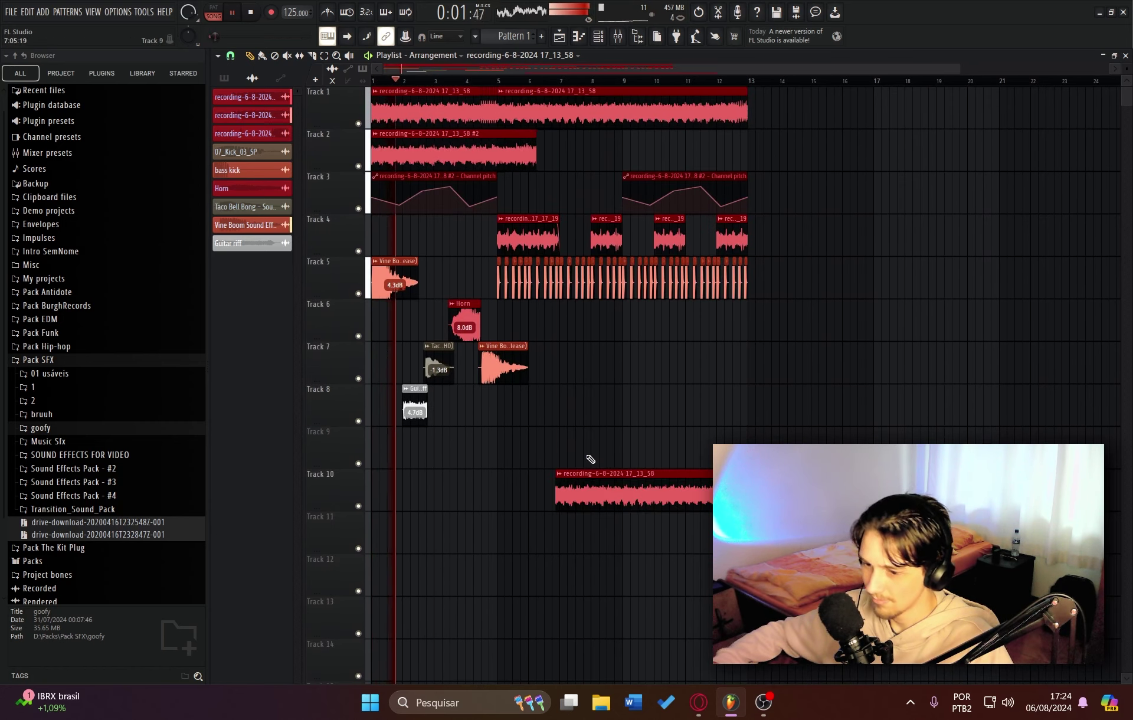
{"action": "right_click", "coordinate": [589, 483]}
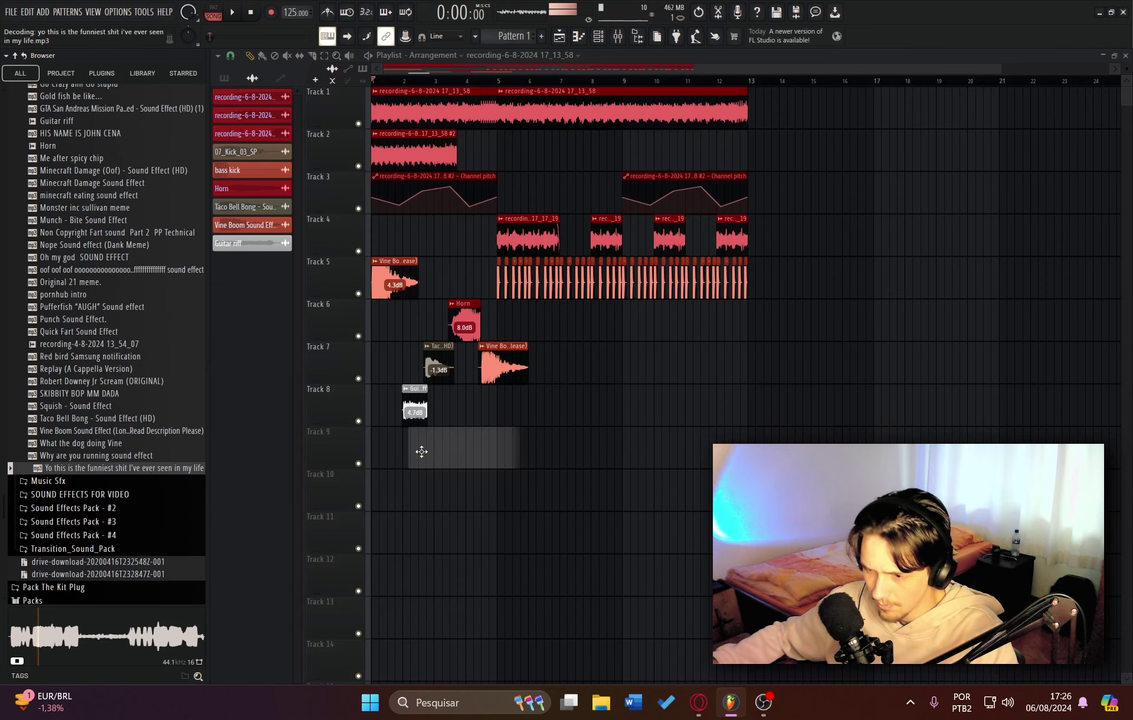
Place the "Yo this is the funniest shit I've ever seen in my life" sample on Track 9 at bar 1 and open its channel settings.
{"action": "left_click_drag", "start_coordinate": [422, 451], "coordinate": [442, 460]}
{"action": "double_click", "coordinate": [422, 457]}
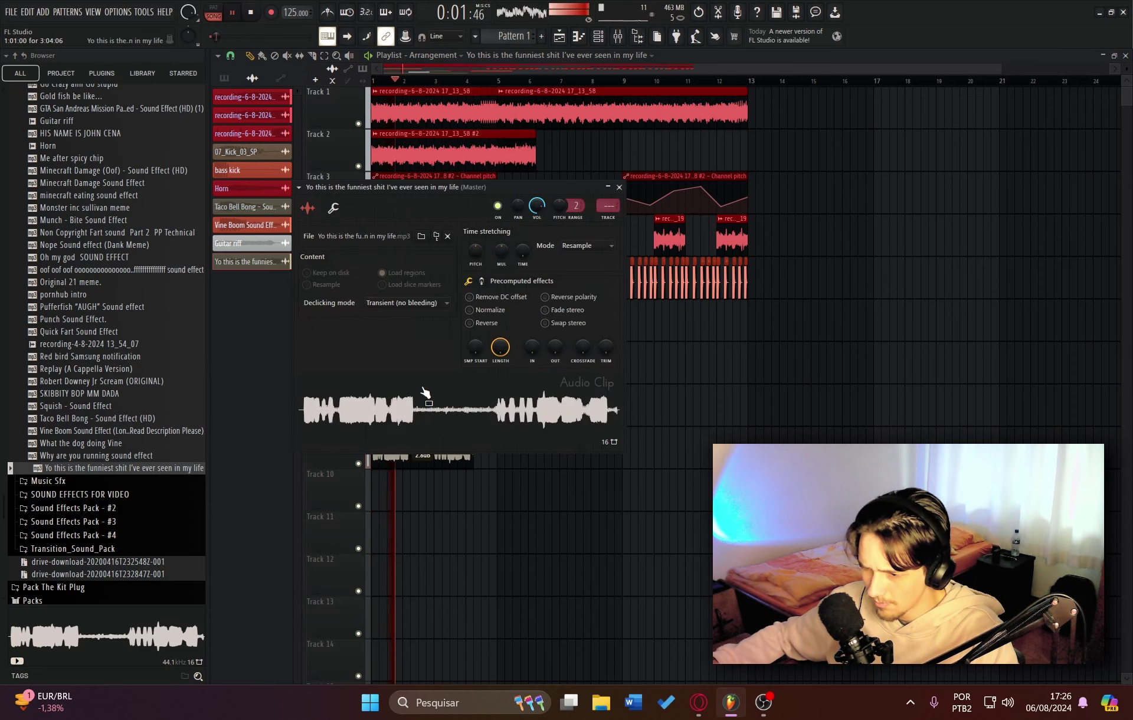